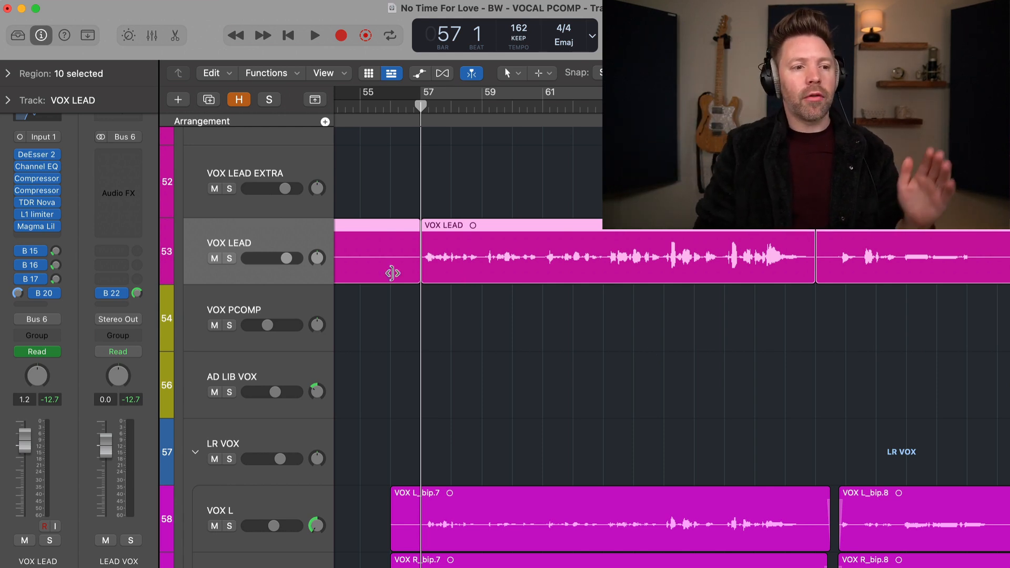
Step: Compare the channel strips of the VOX LEAD and VOX PCOMP tracks by selecting each in turn
mouse_move(34, 230)
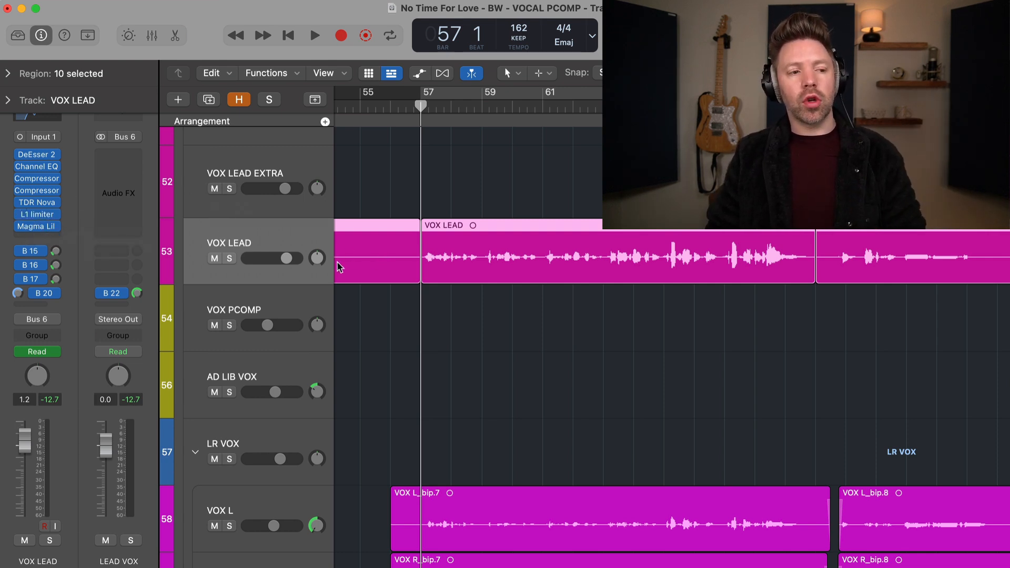
left_click(288, 307)
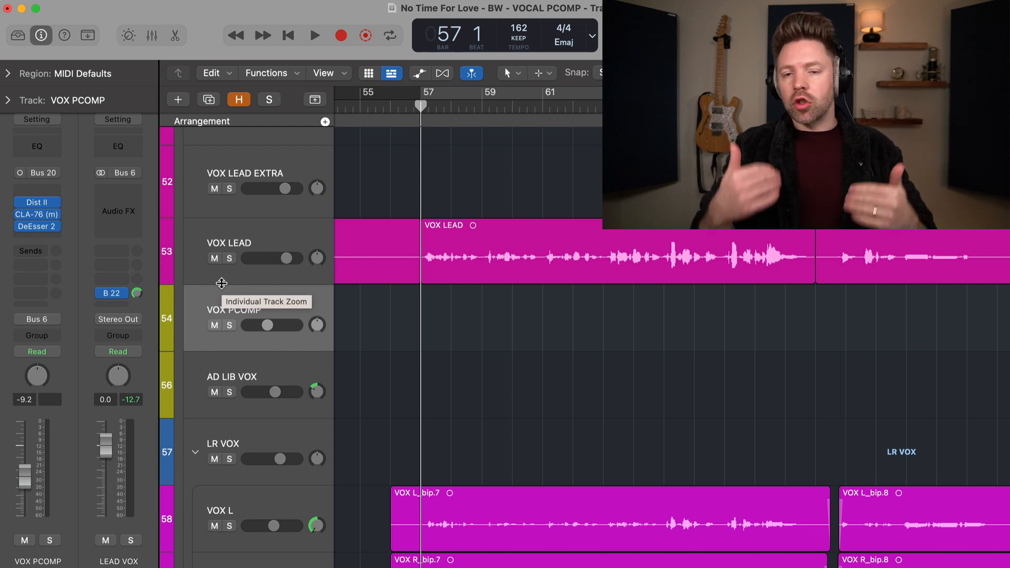
left_click(235, 245)
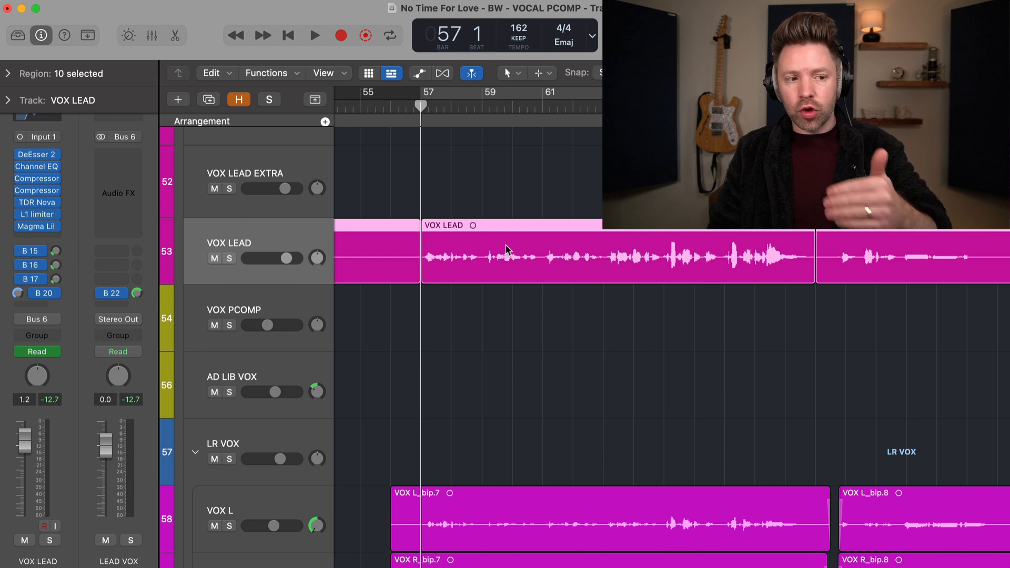
left_click(252, 312)
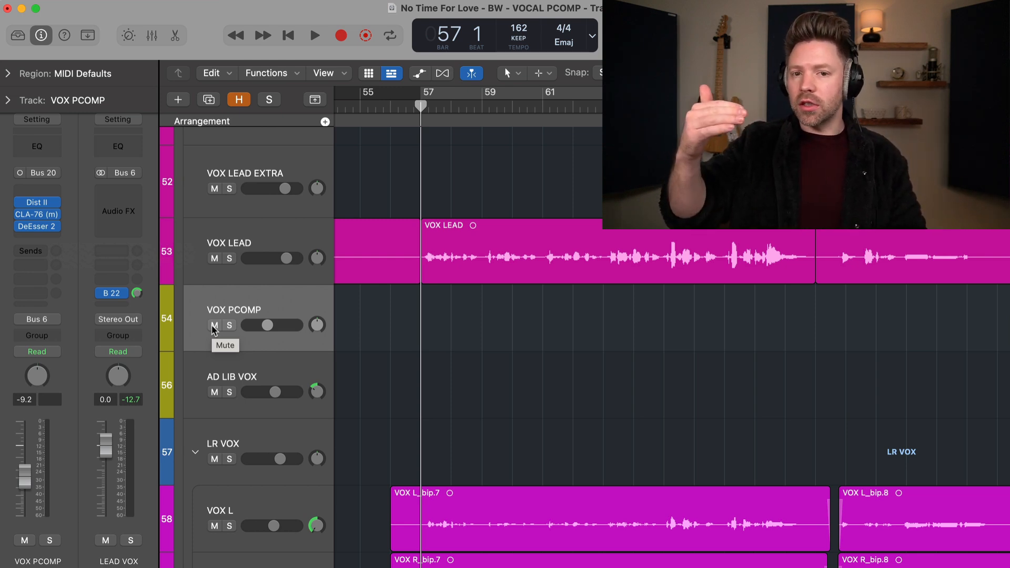
Step: Play Verse2 from bar 57, repeatedly muting and unmuting VOX PCOMP to compare the vocal with and without parallel compression
scroll(475, 342, "right", 2)
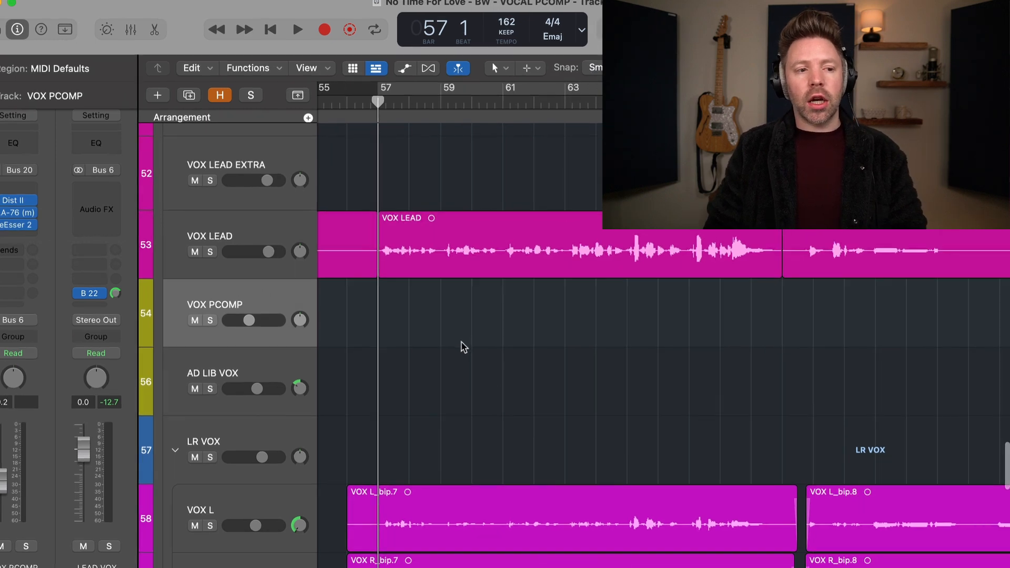
key("space")
scroll(367, 325, "right", 1)
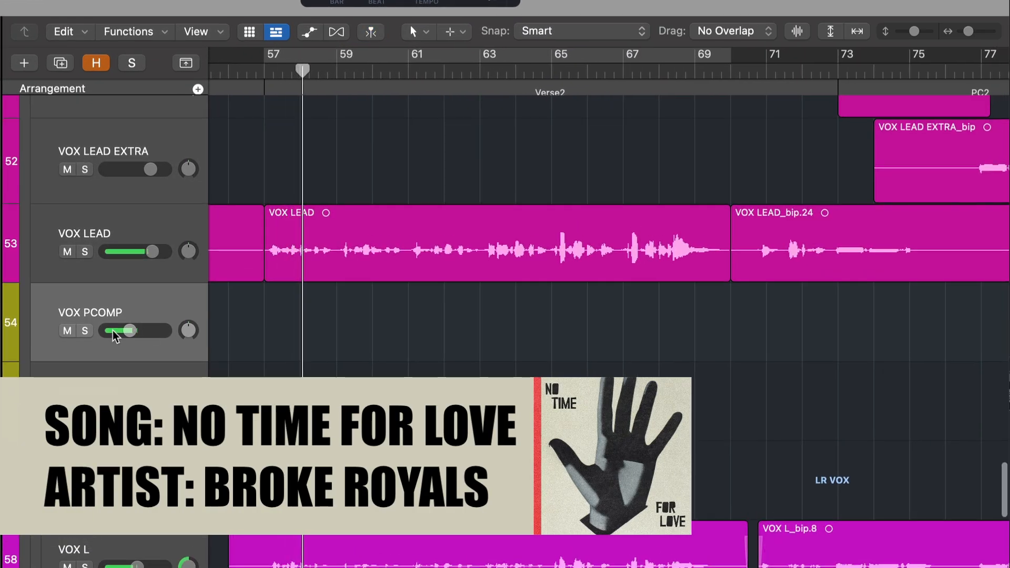
left_click(67, 332)
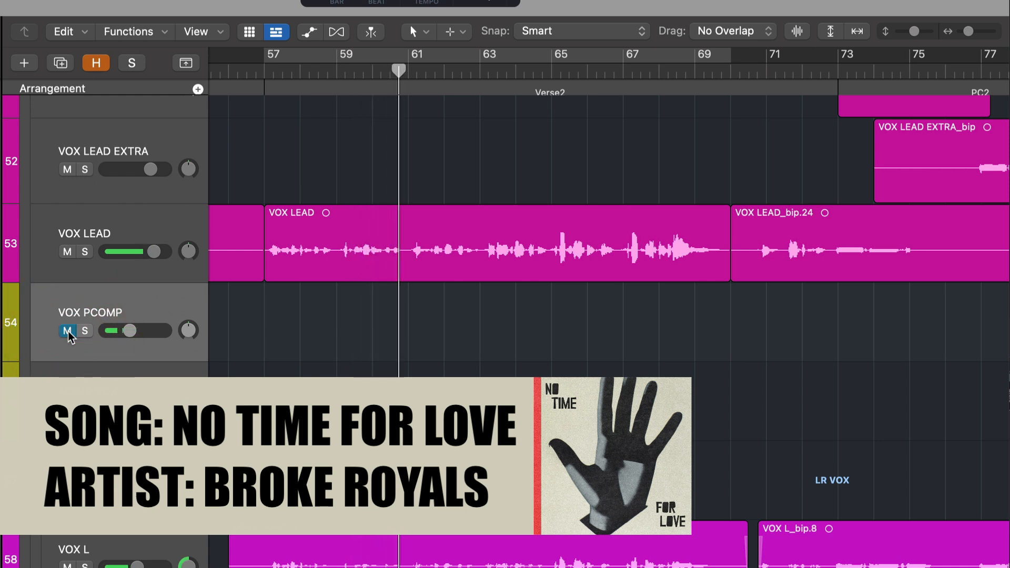
left_click(68, 332)
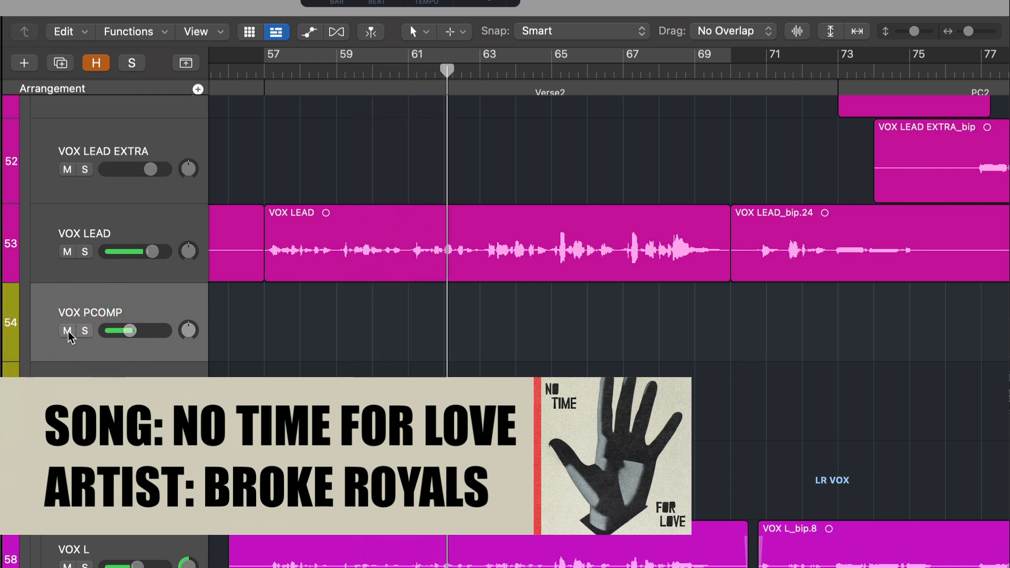
left_click(68, 332)
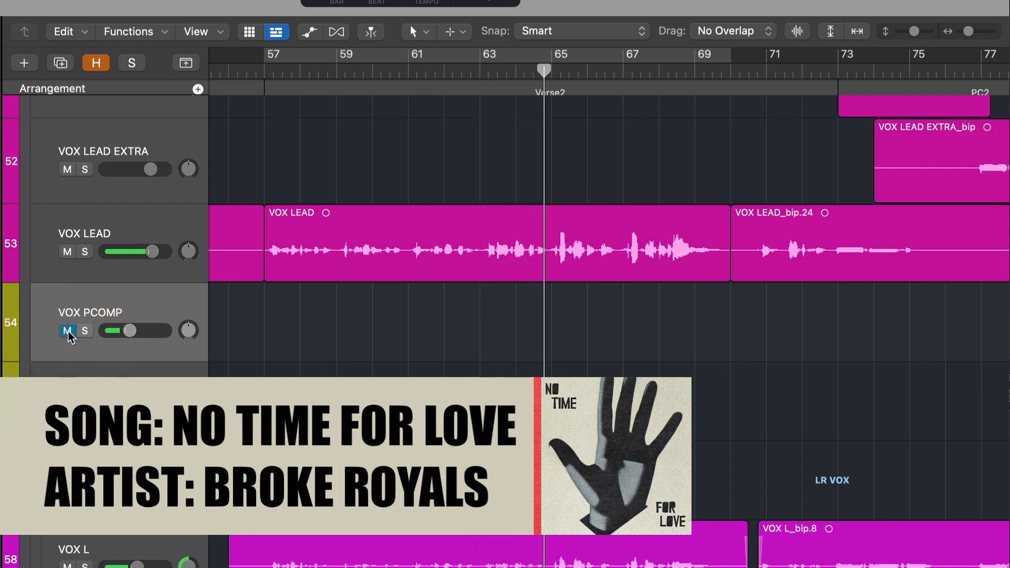
left_click(68, 331)
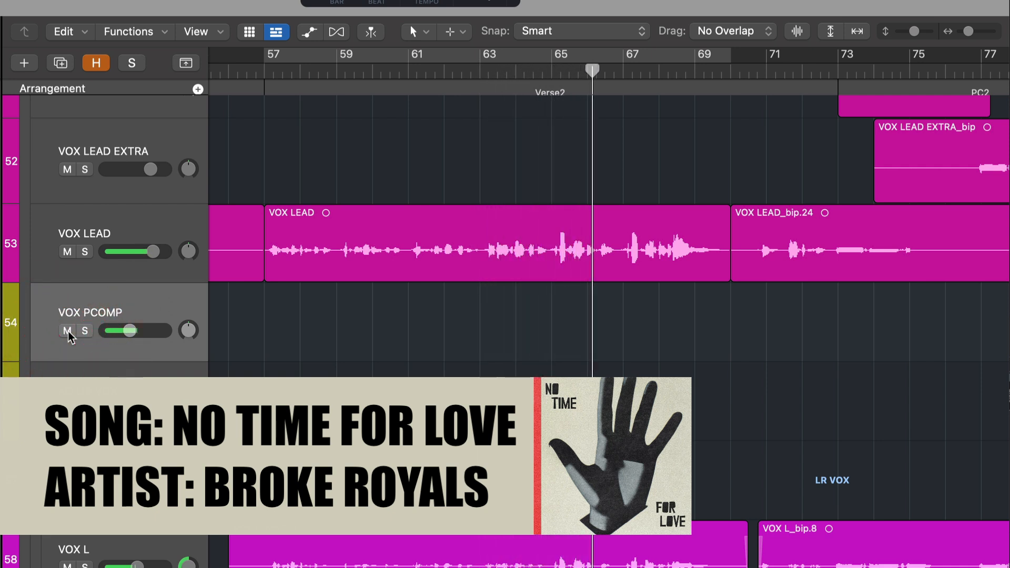
left_click(67, 331)
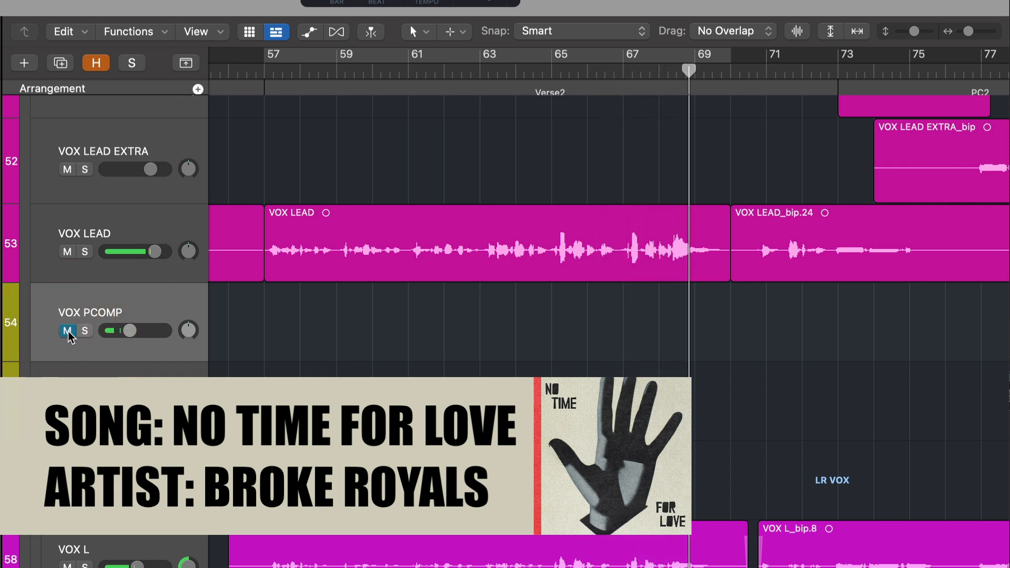
left_click(68, 331)
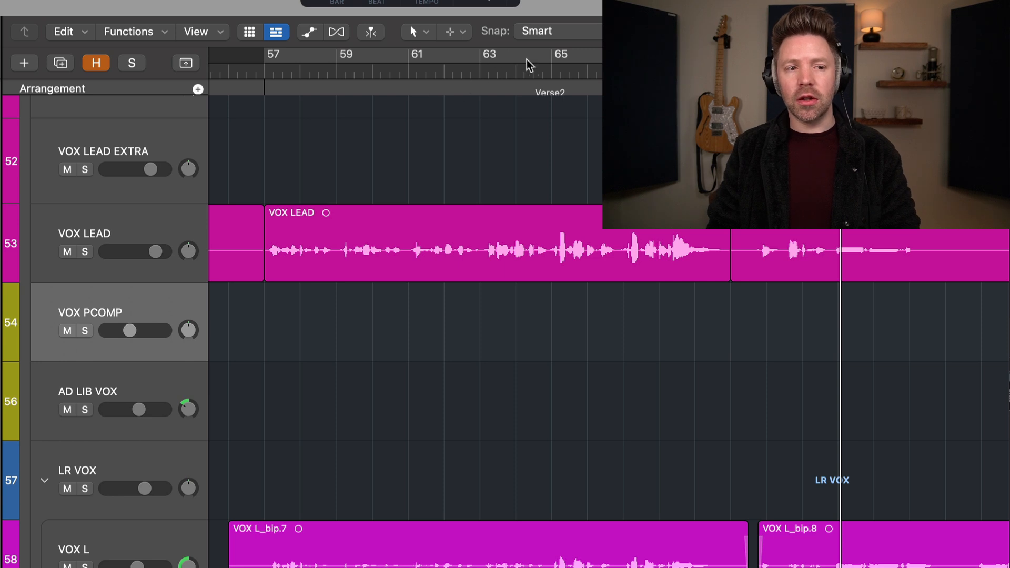
Step: Audition the vocal from around bar 65 with VOX PCOMP muted, replay the passage, and unmute the track
left_click(543, 67)
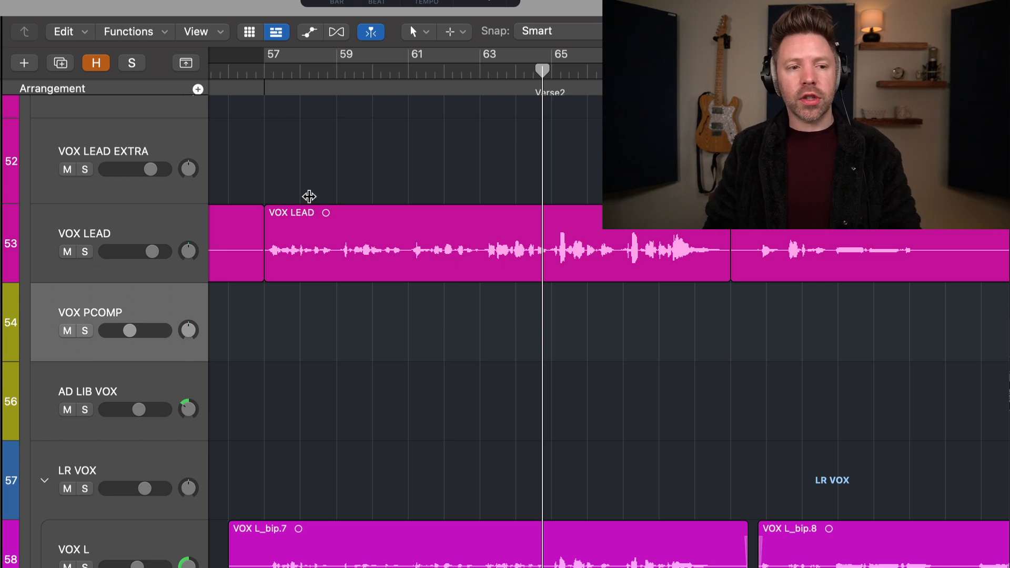
left_click(68, 331)
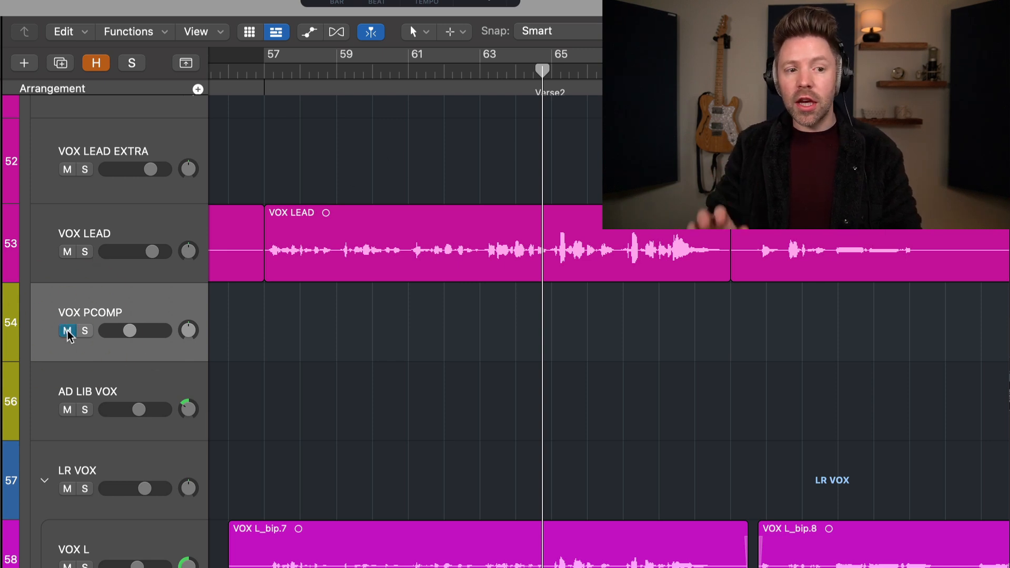
key("space")
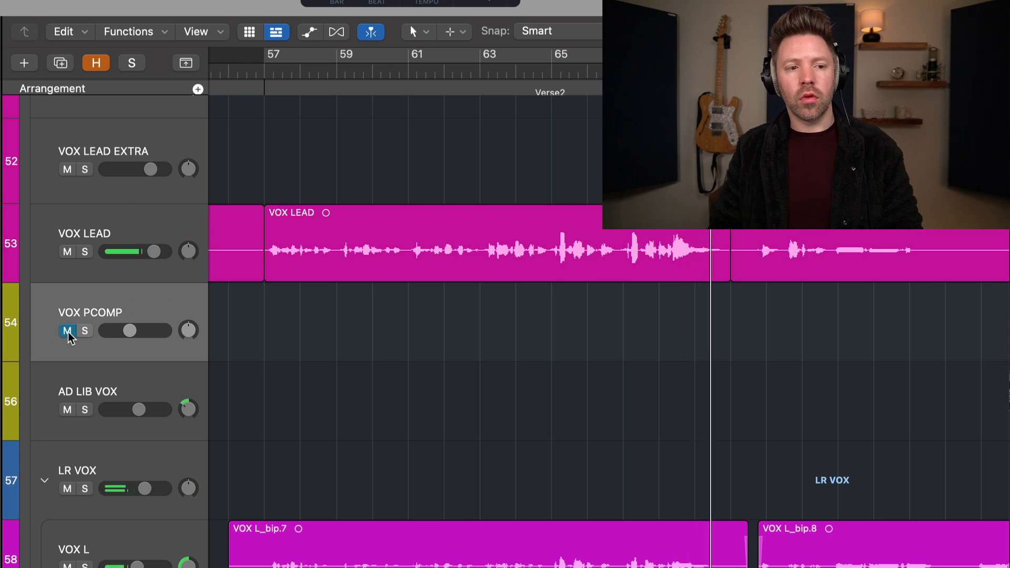
left_click(551, 69)
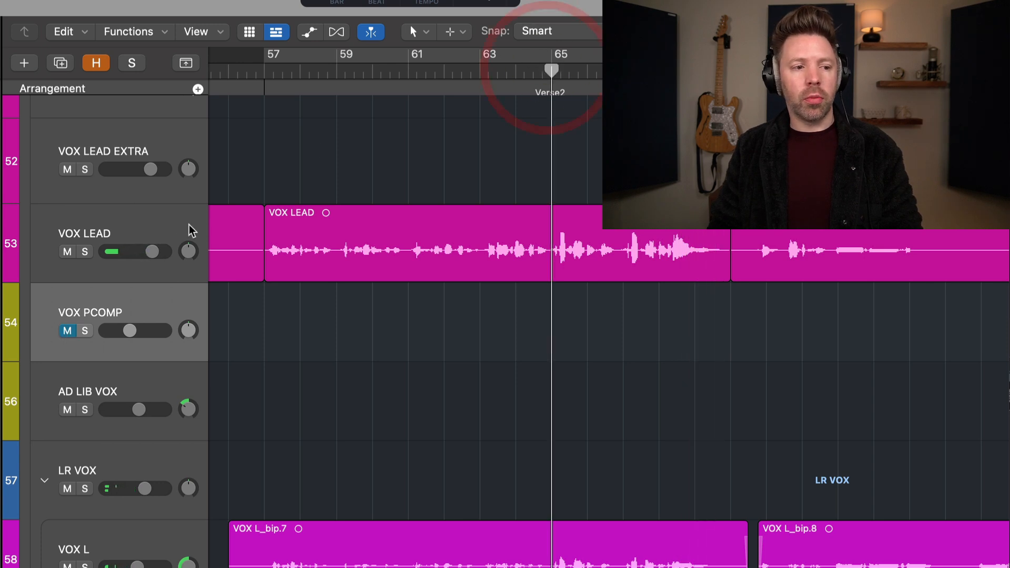
left_click(67, 331)
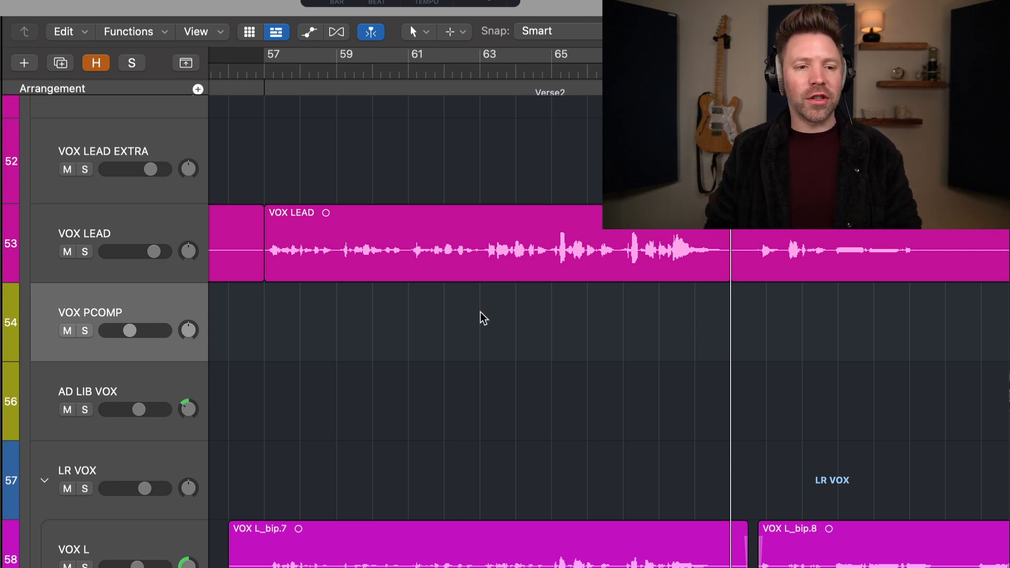
Step: Play the section from bar 81 with VOX LEAD soloed, and turn its solo off after listening
scroll(481, 318, "right", 10)
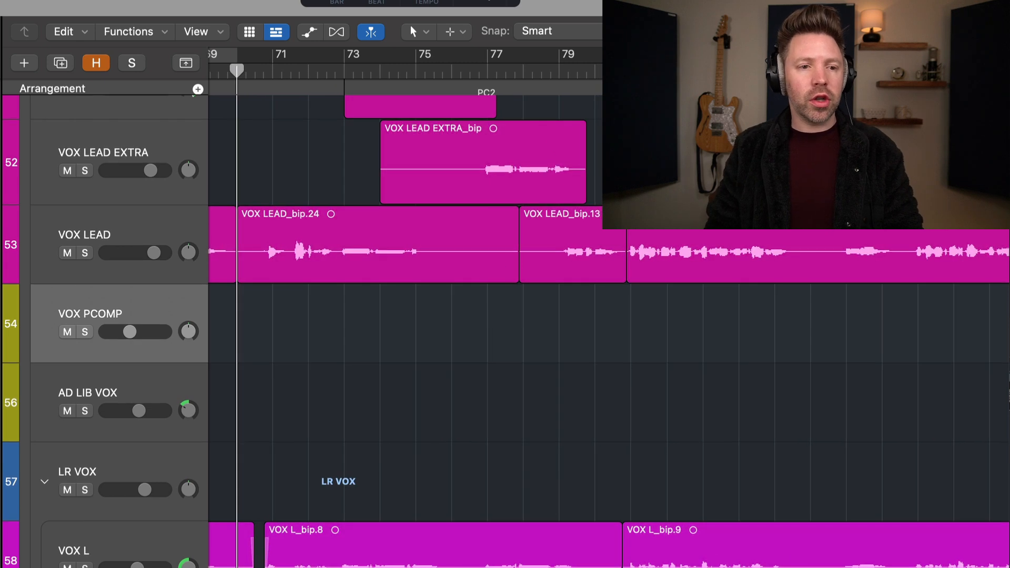
left_click(631, 71)
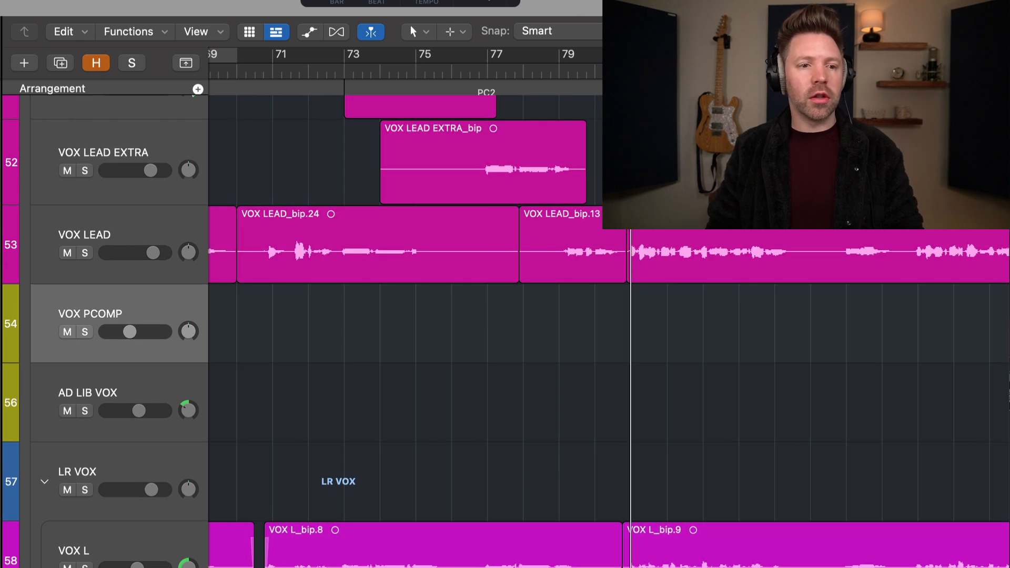
left_click(132, 227)
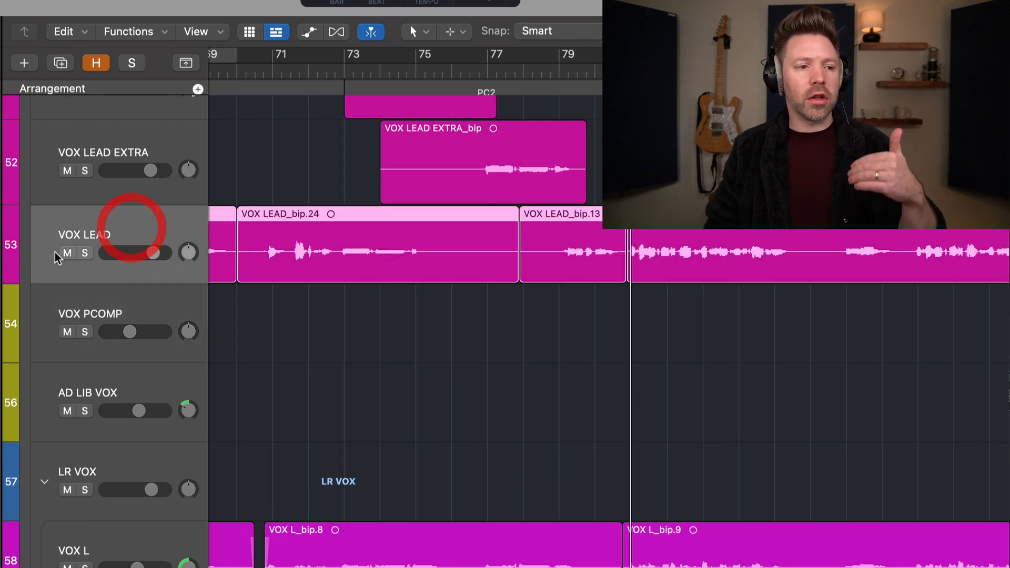
left_click(85, 253)
scroll(605, 342, "right", 2)
key("space")
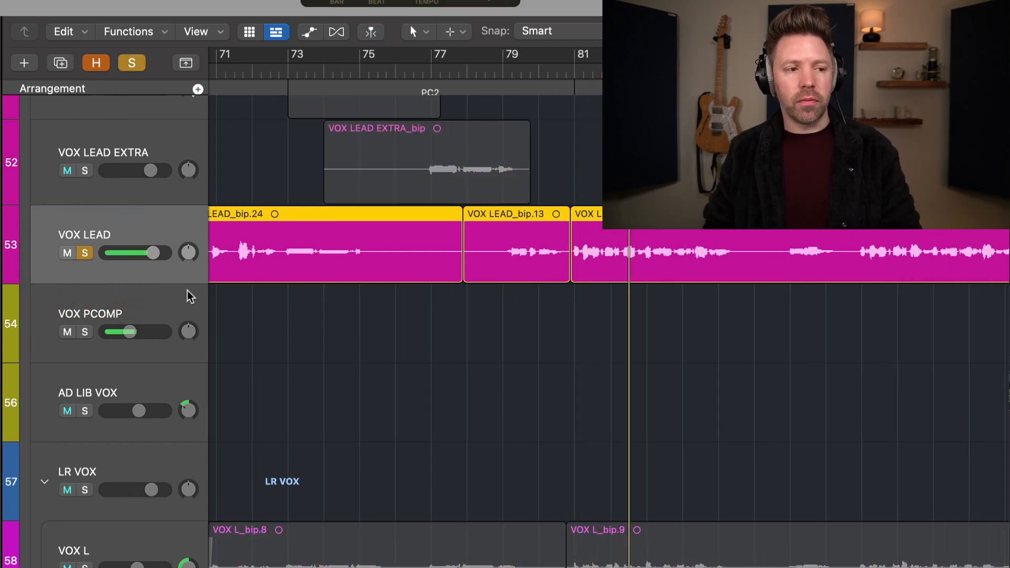
left_click(85, 253)
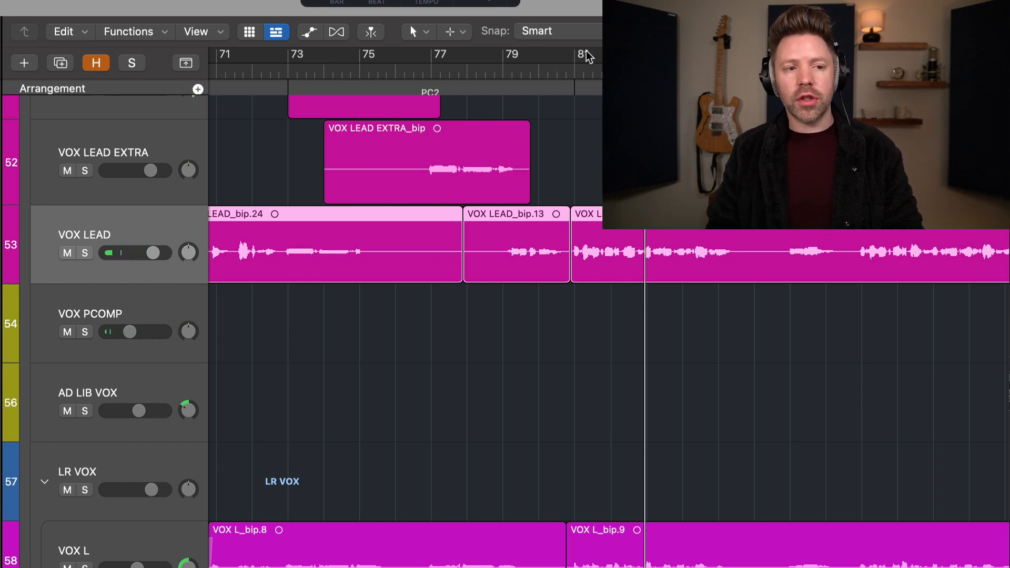
Step: Select VOX PCOMP and play from bar 81 with it active, replay with it muted, and unmute it
key("space")
left_click(80, 318)
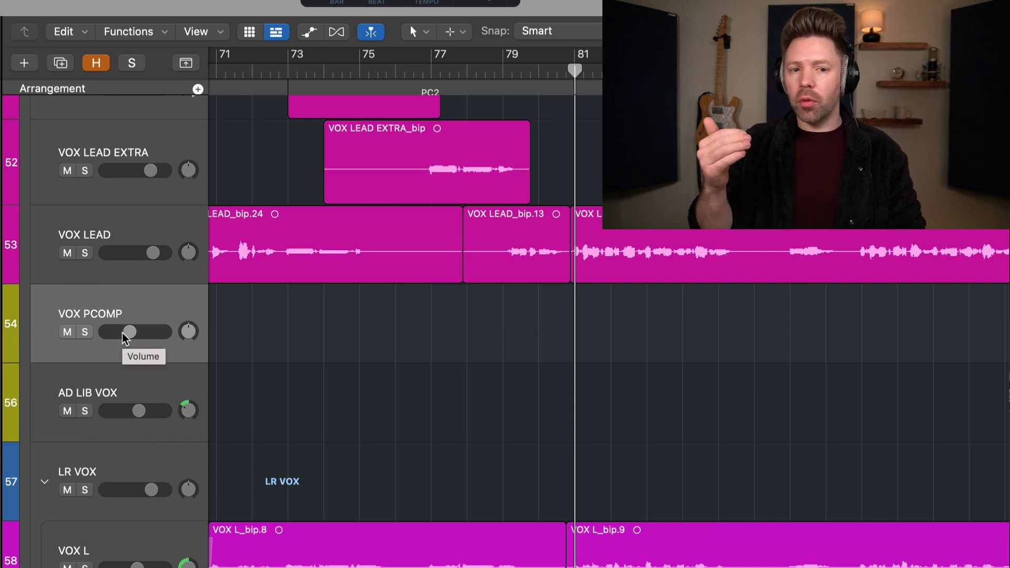
key("space")
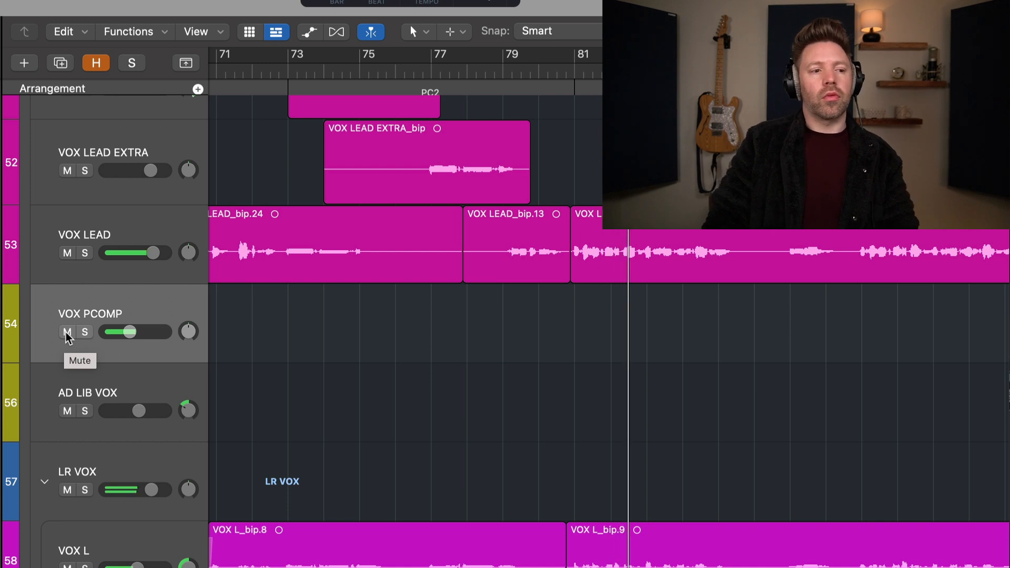
left_click(68, 332)
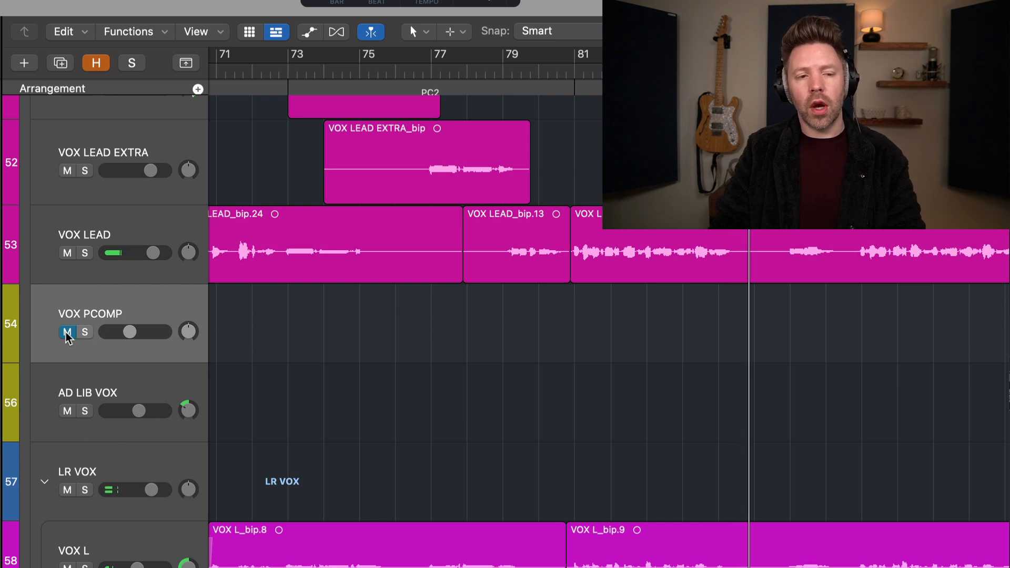
key("space")
key("space")
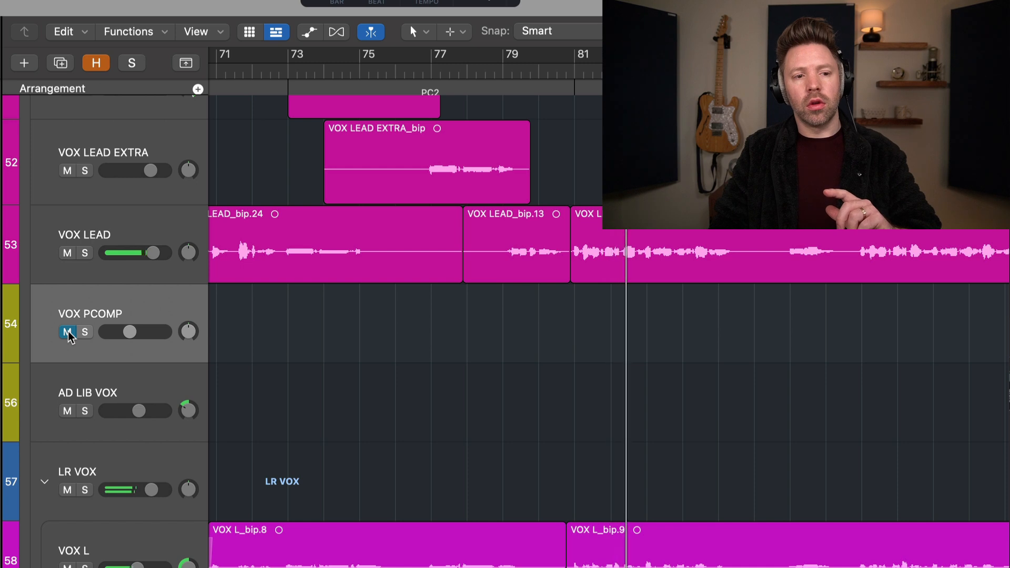
left_click(67, 332)
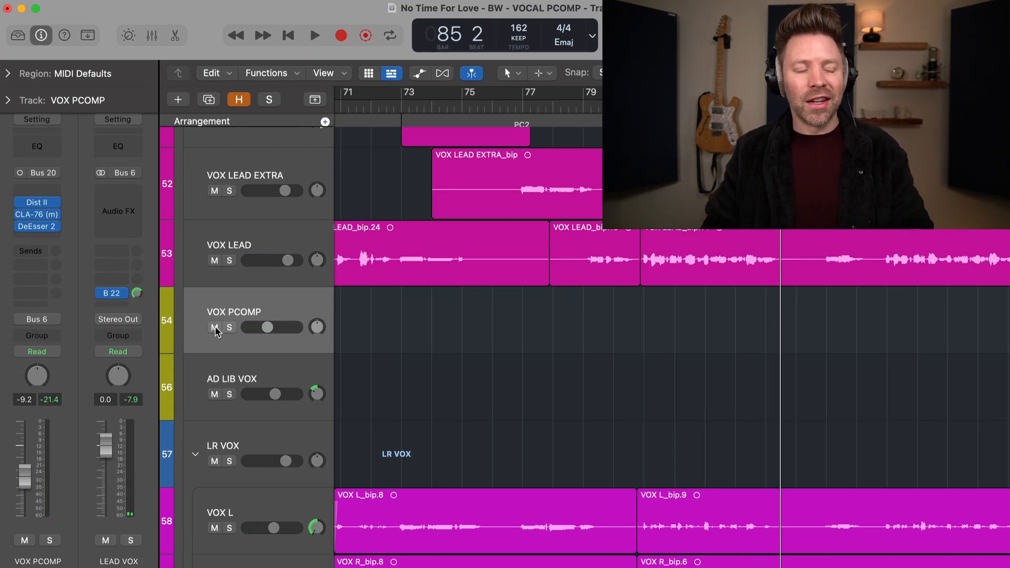
Step: Return the playhead to bar 57 and open the CLA-76 (m) compressor on the VOX PCOMP track
scroll(455, 352, "left", 10)
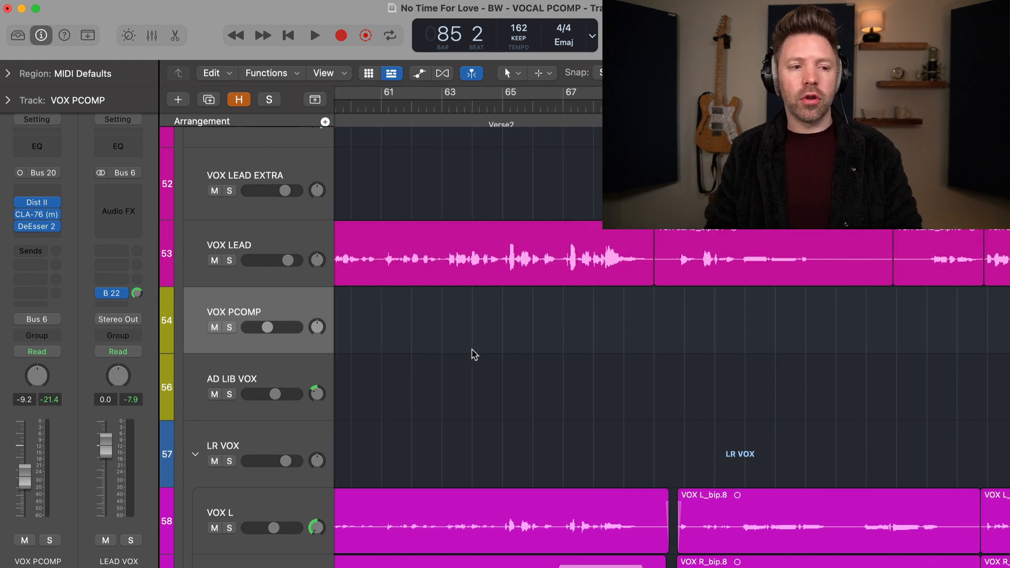
scroll(473, 354, "left", 5)
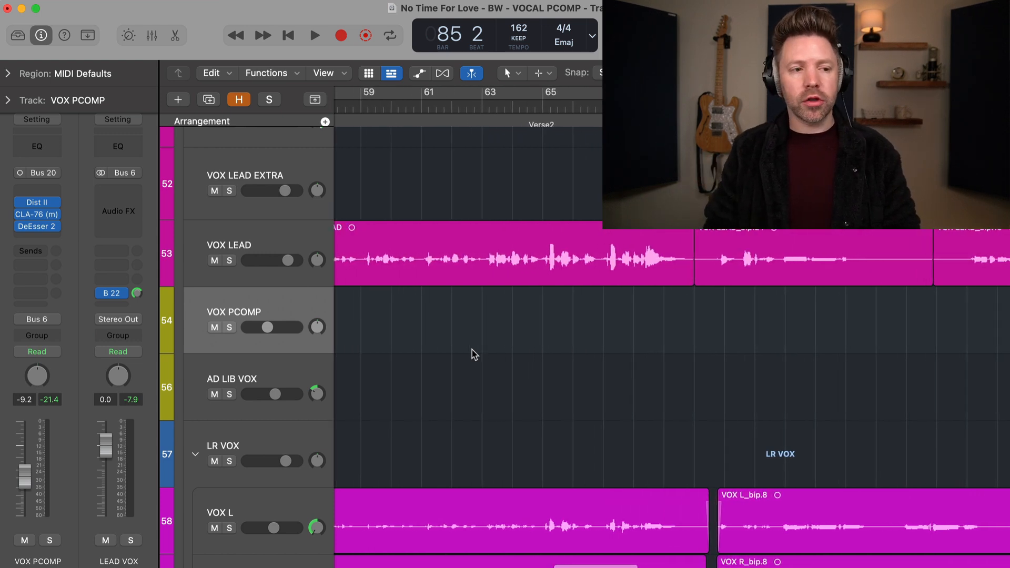
left_click(435, 106)
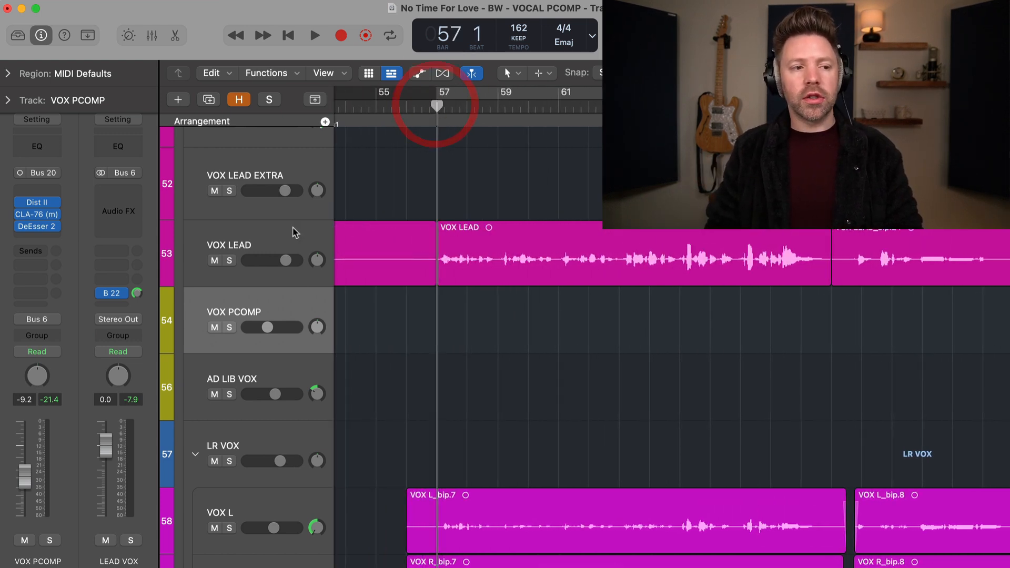
left_click(289, 223)
left_click(281, 313)
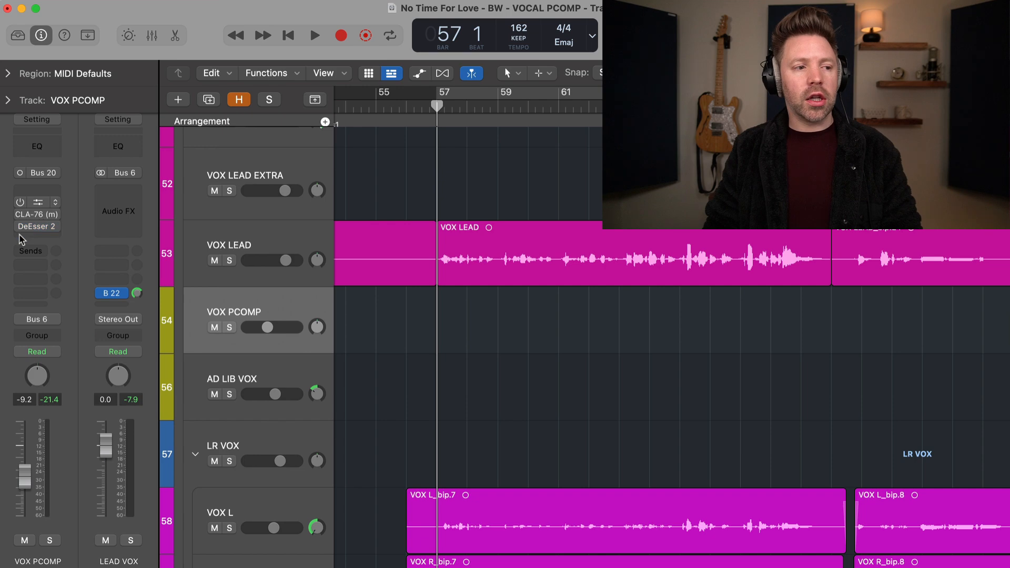
left_click(30, 217)
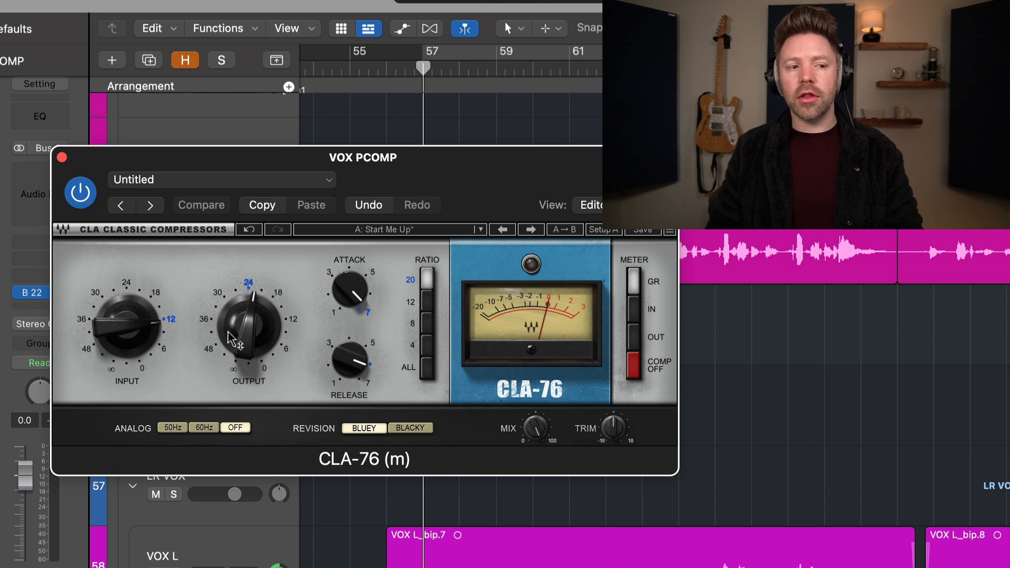
left_click_drag(383, 173, 361, 177)
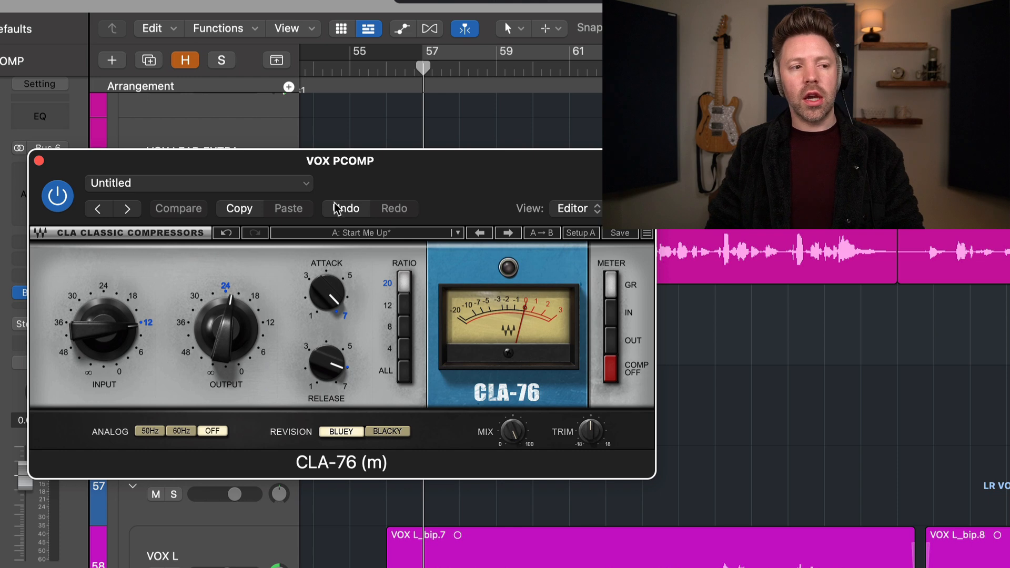
Step: Play from bar 57 with CLA-76 (m) bypassed, solo VOX PCOMP, re-enable the compressor to compare, examine its controls, and close it
key("space")
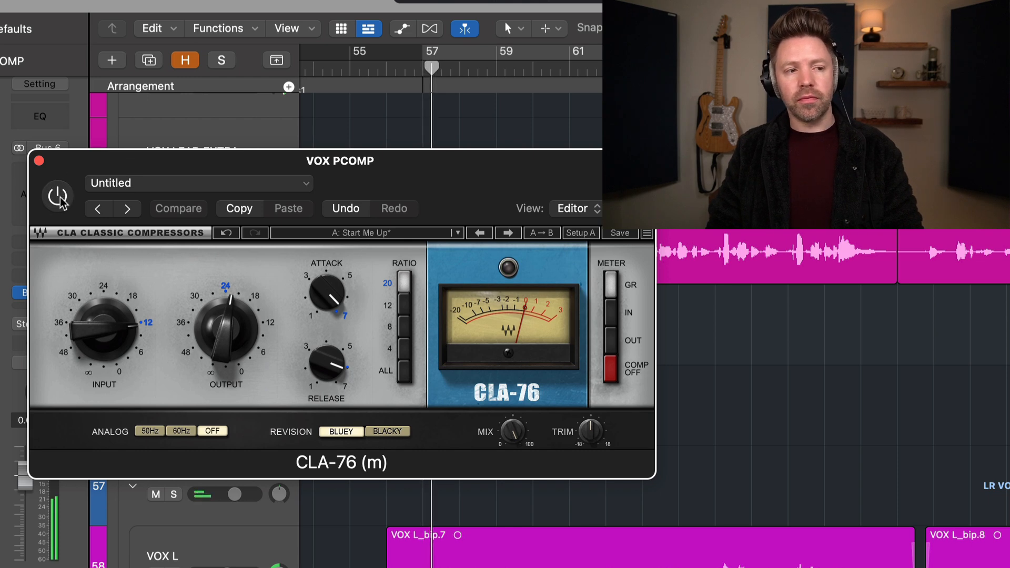
key("s")
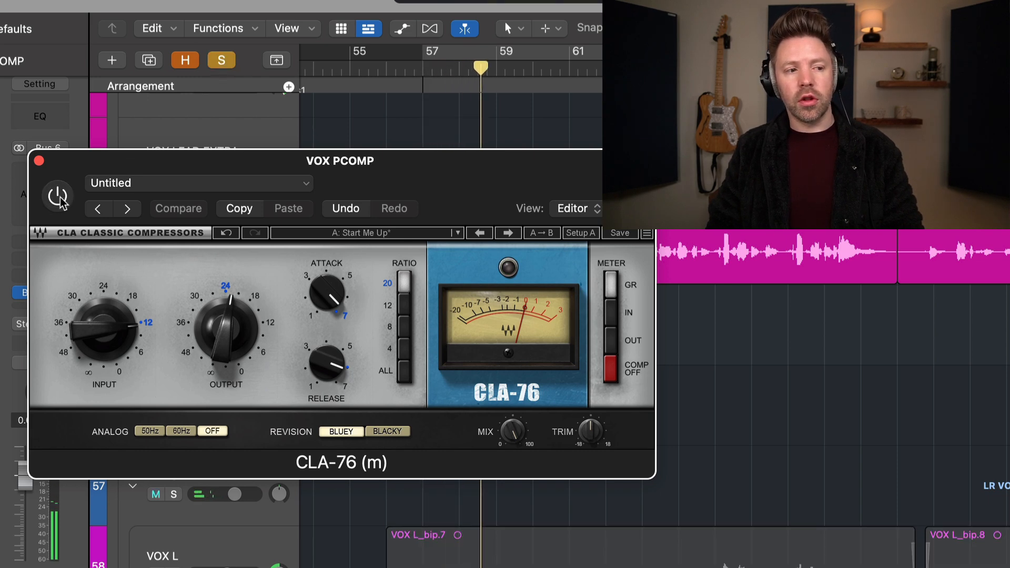
left_click(58, 196)
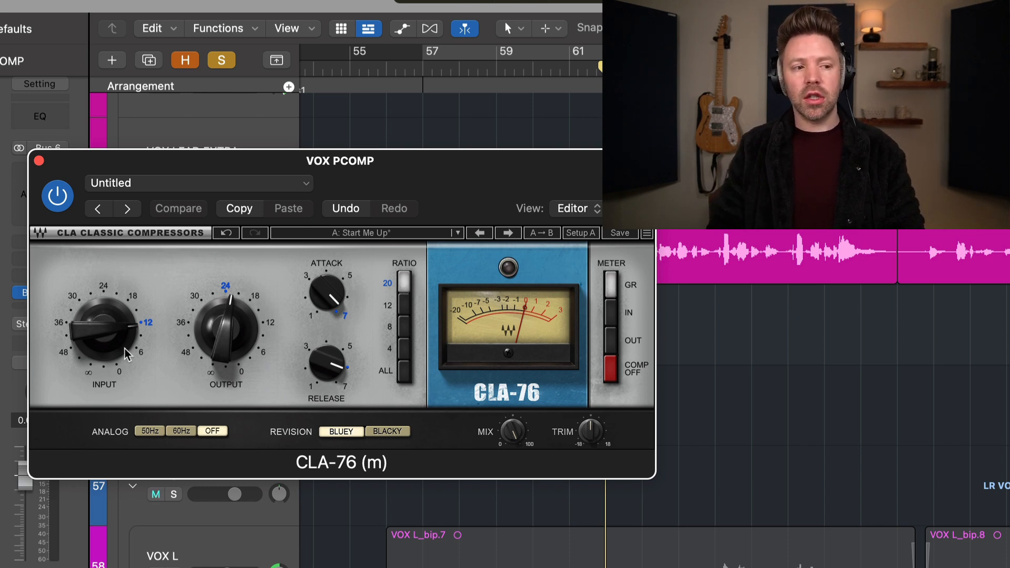
mouse_move(128, 350)
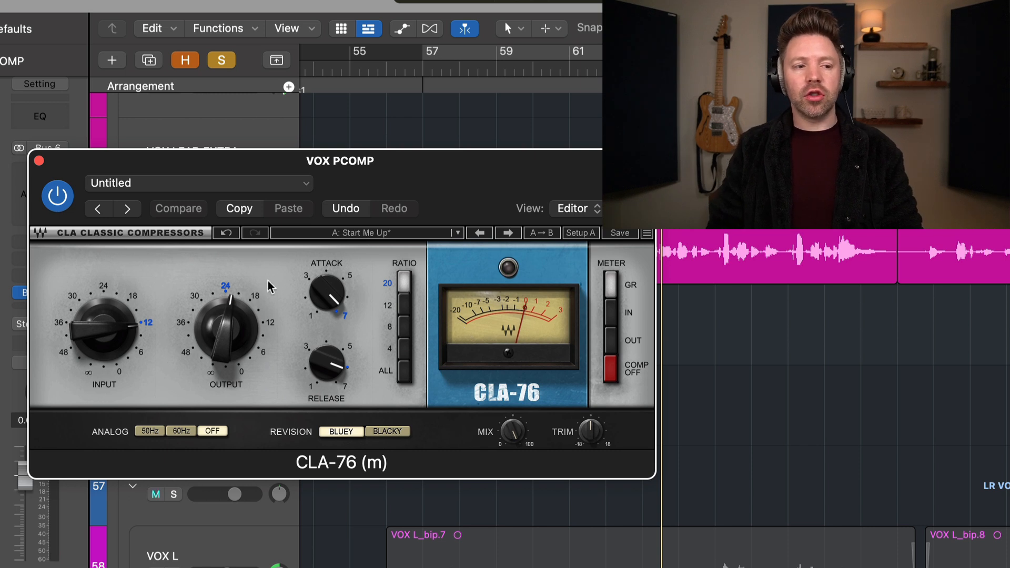
mouse_move(218, 337)
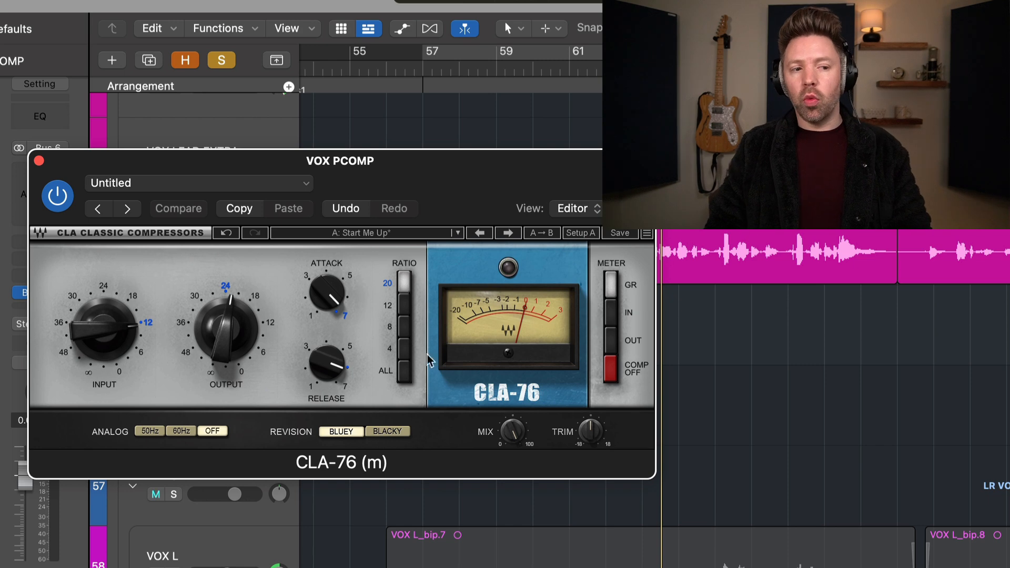
mouse_move(240, 315)
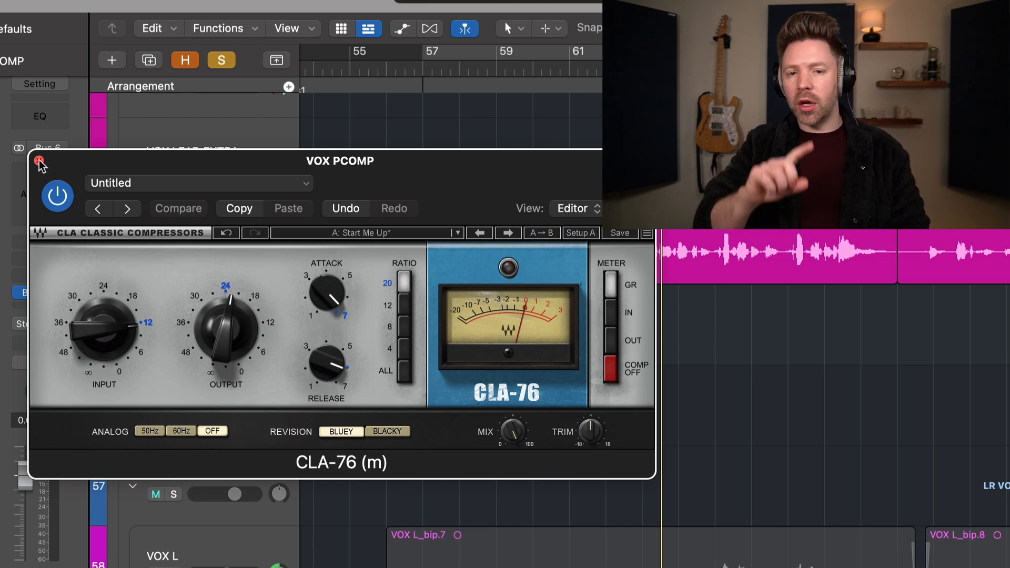
left_click(39, 161)
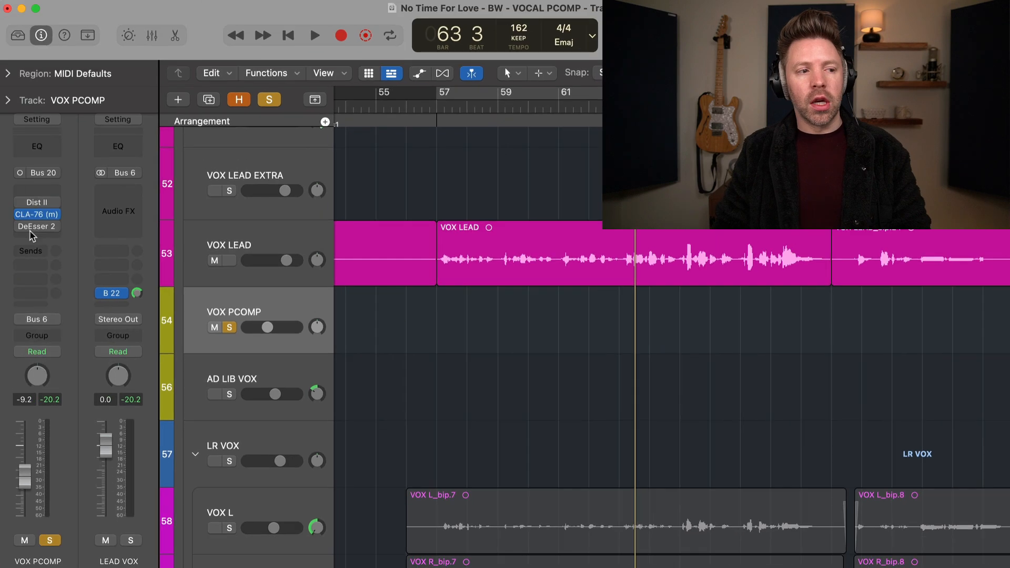
Step: Open the Distortion II plug-in on VOX PCOMP, play from bar 57 with the track soloed, and close the plug-in
left_click(32, 204)
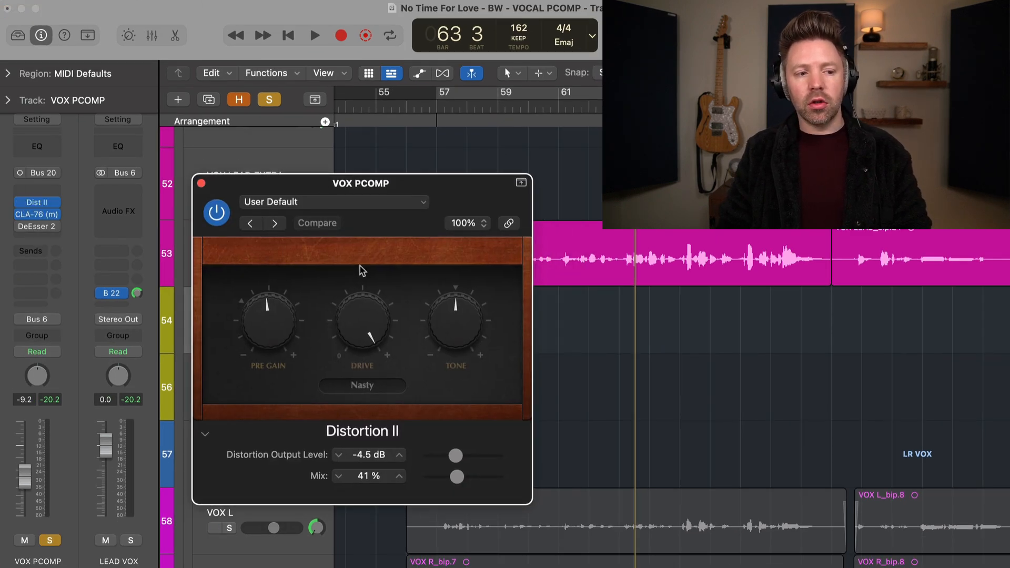
left_click(437, 106)
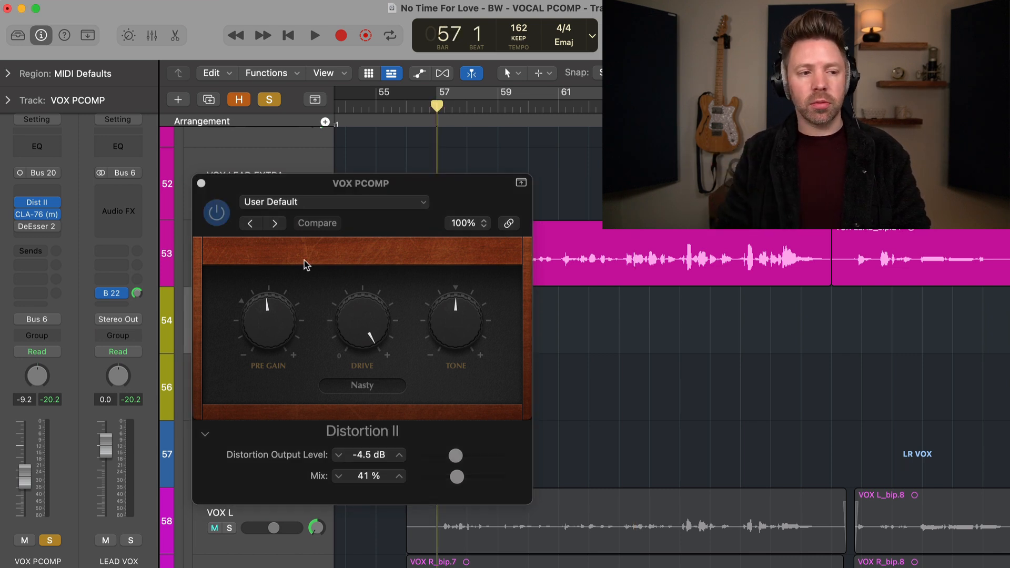
key("space")
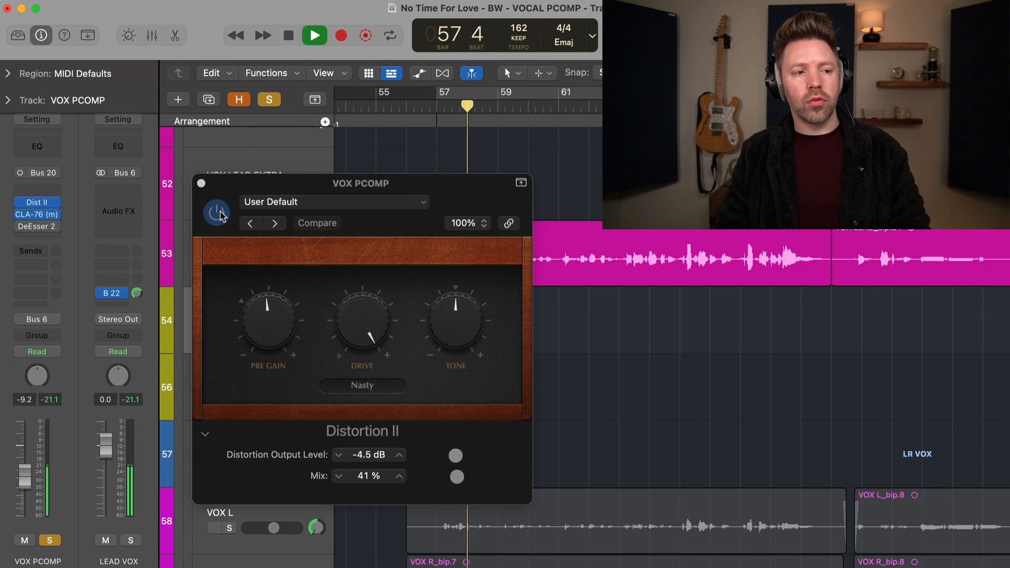
key("space")
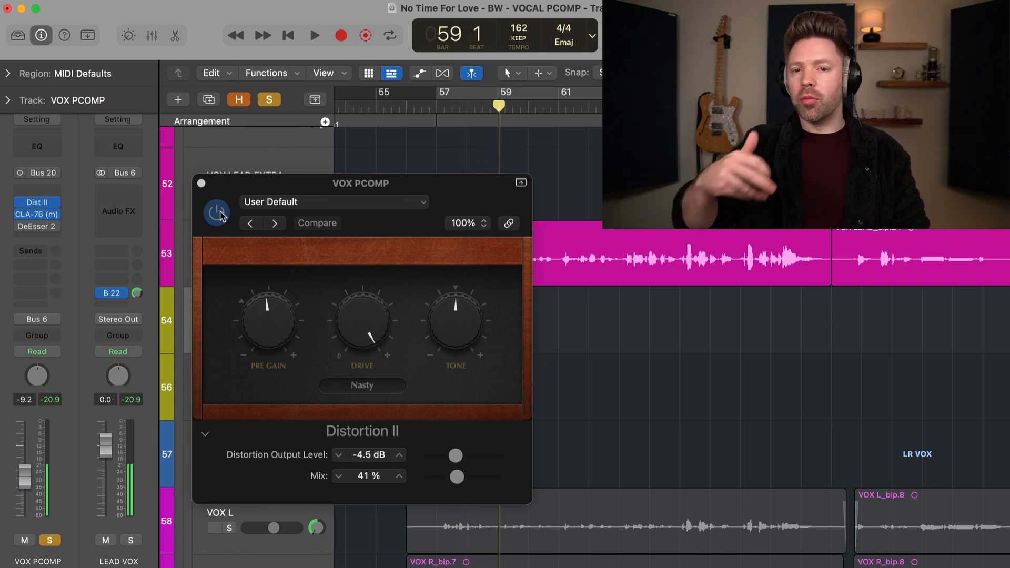
left_click(201, 184)
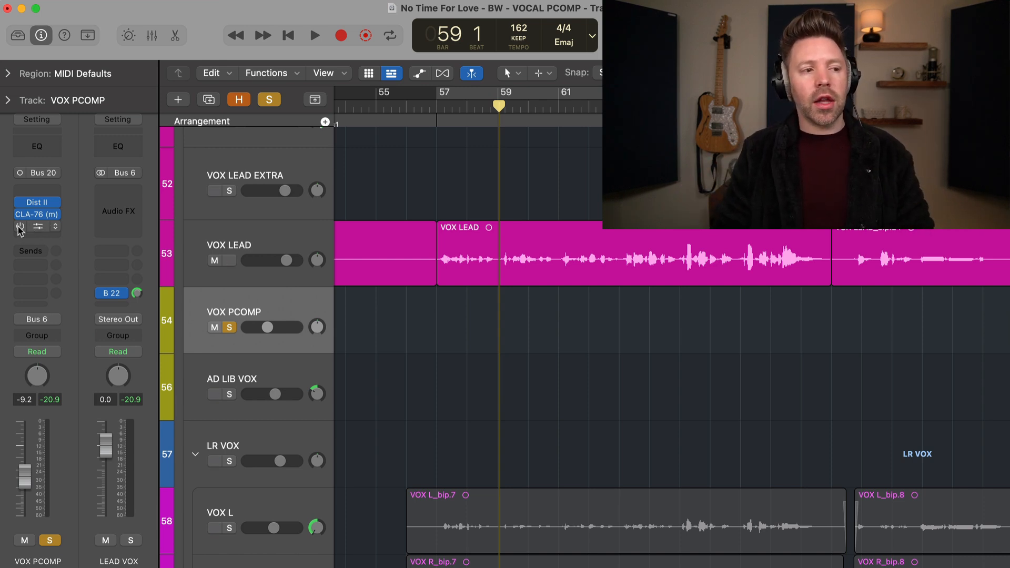
Step: Open DeEsser 2 on VOX PCOMP and move its window clear of the track names
left_click(36, 227)
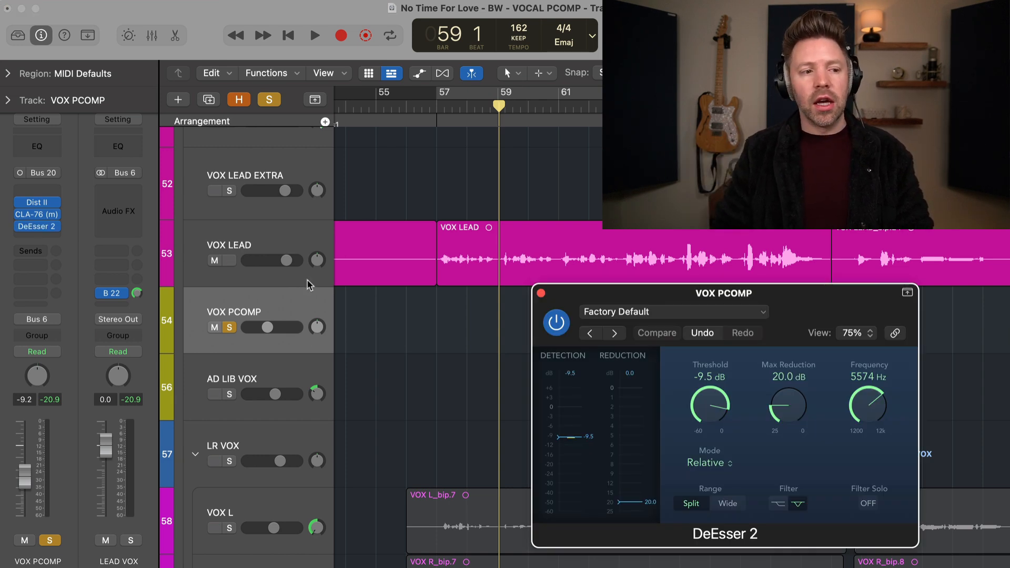
left_click_drag(690, 303, 403, 284)
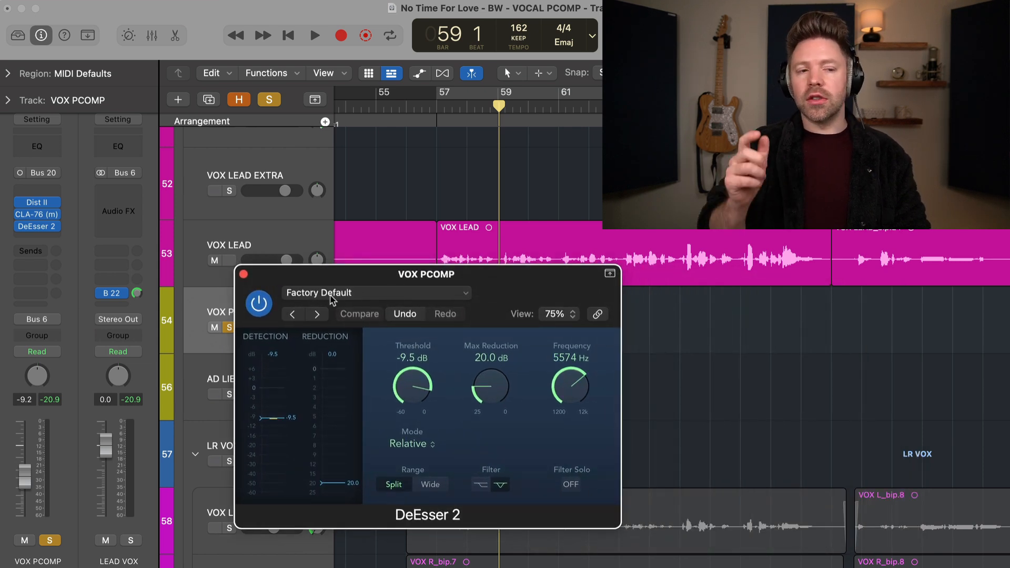
left_click_drag(344, 275, 417, 275)
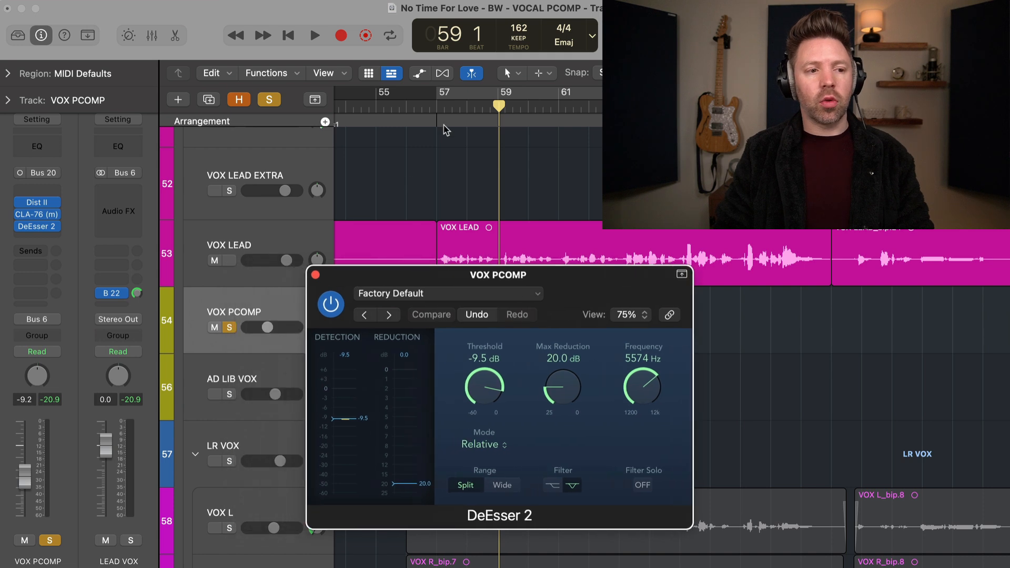
Step: Play around bar 57 without solo and again with VOX PCOMP soloed to check DeEsser 2, closing it and turning solo off
left_click(437, 106)
key("s")
key("space")
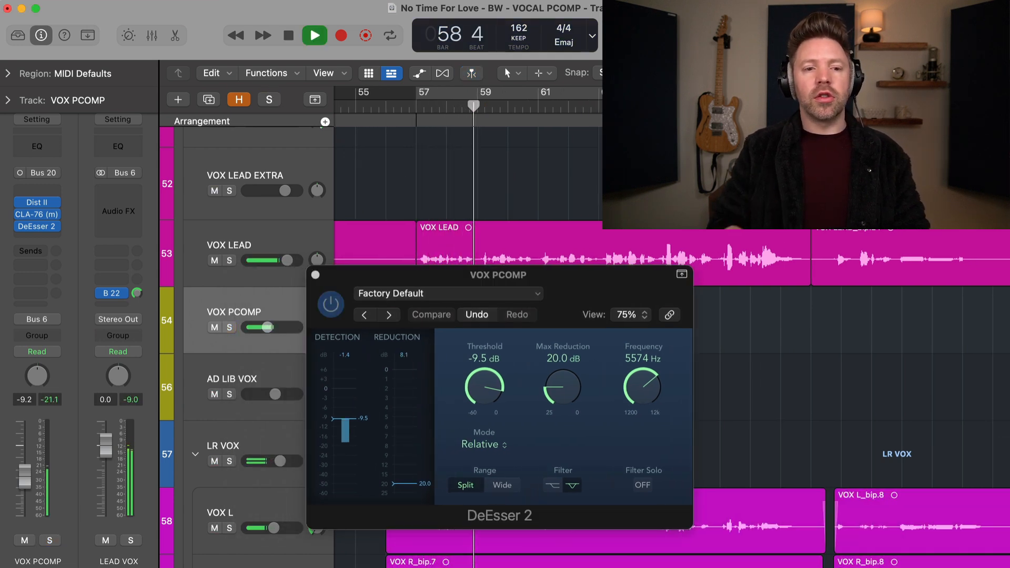
key("space")
left_click(437, 107)
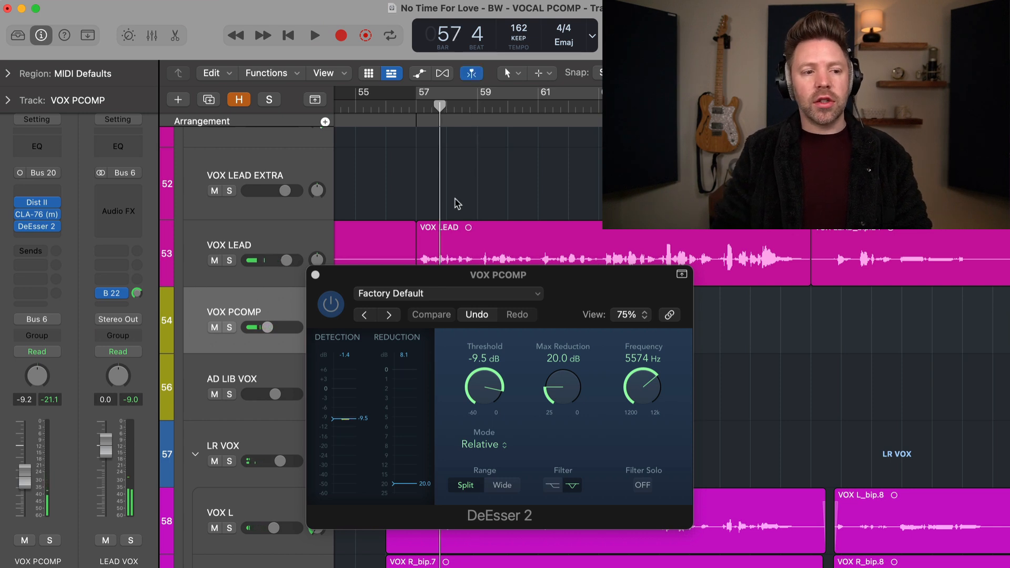
key("s")
key("space")
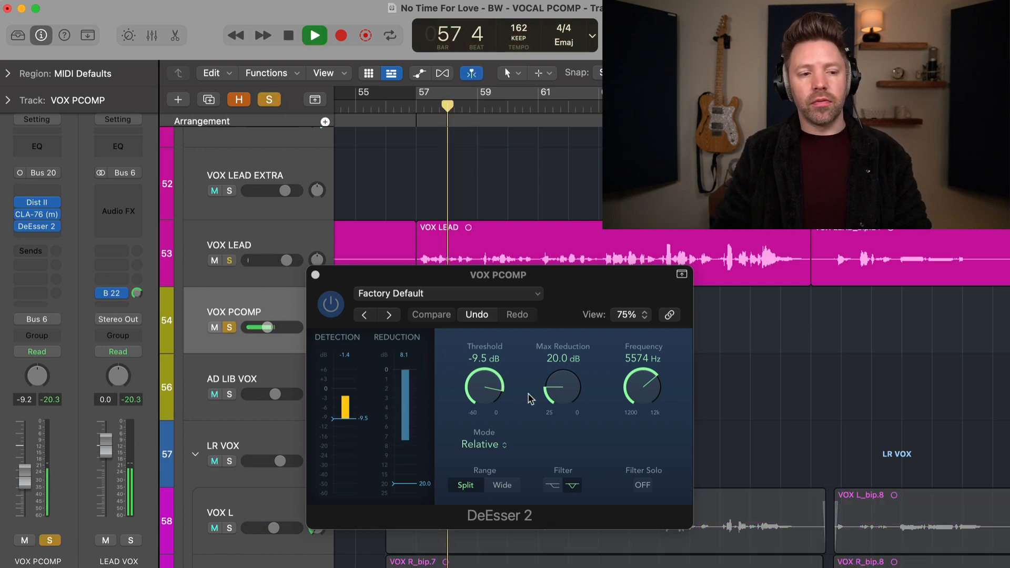
key("space")
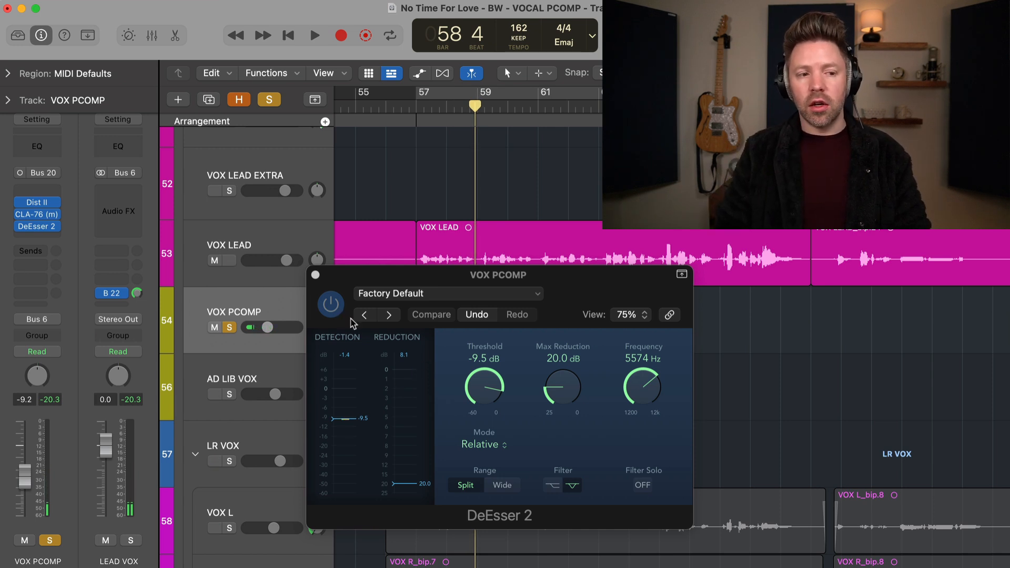
left_click(316, 275)
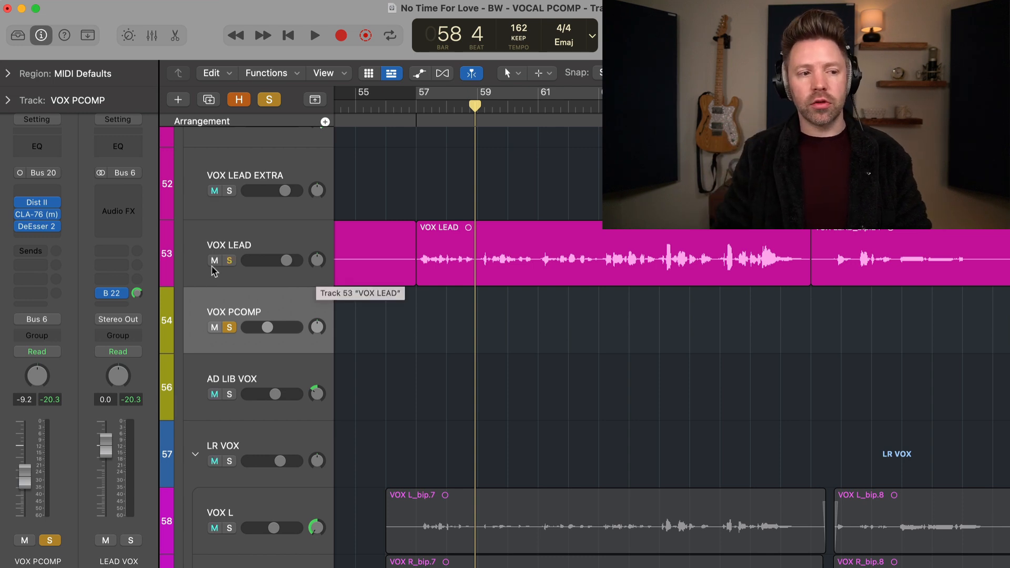
left_click(229, 327)
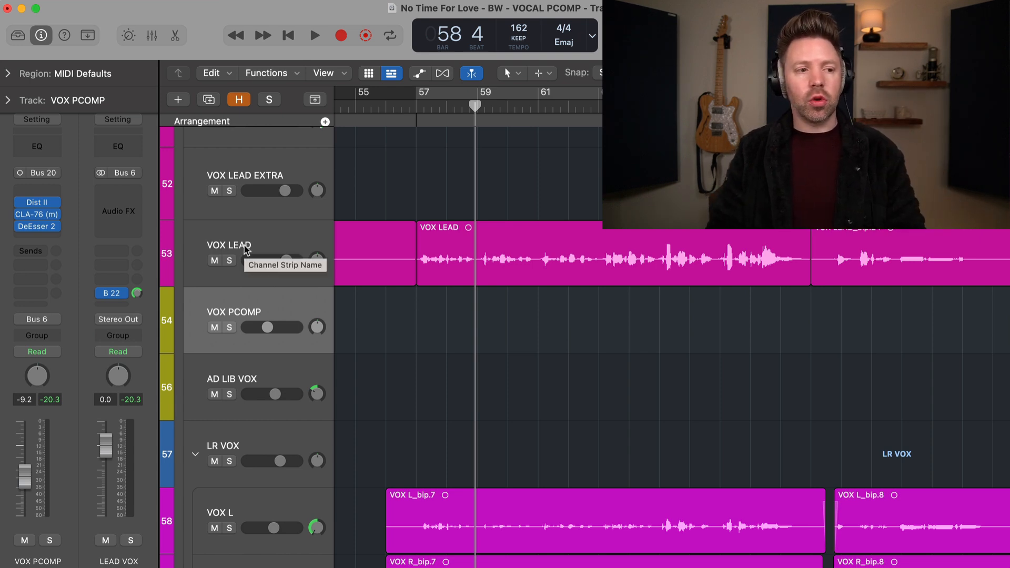
Step: Select VOX LEAD and inspect the routing options of its Bus 20 send to VOX PCOMP, keeping it set to Pre Fader
left_click(165, 269)
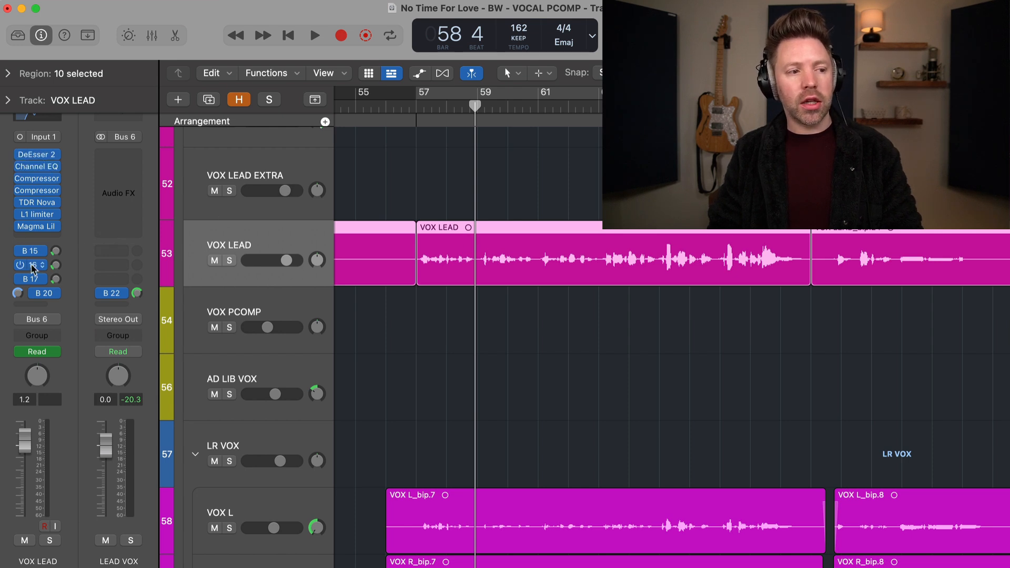
right_click(48, 303)
left_click(44, 302)
left_click(51, 295)
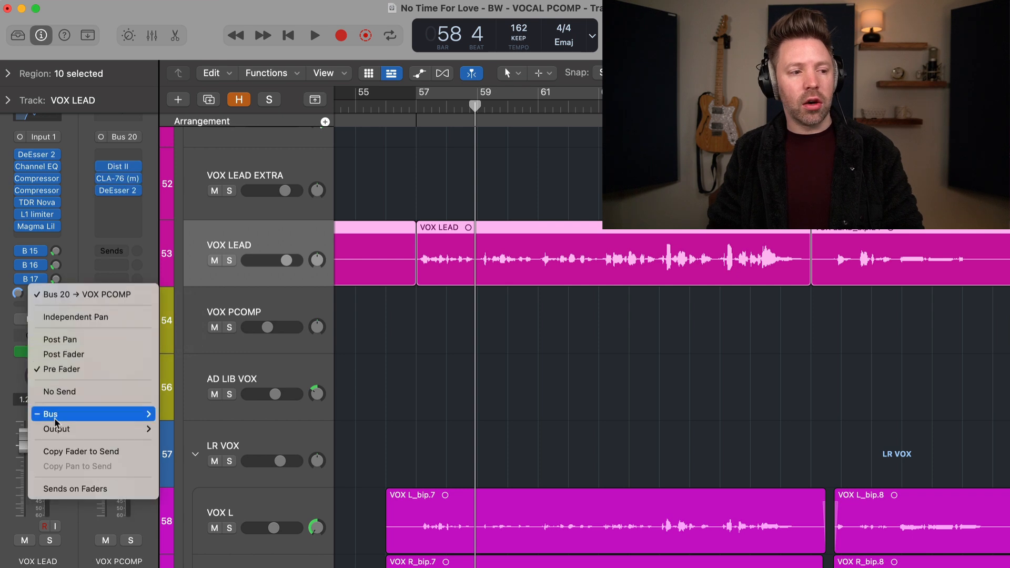
mouse_move(58, 416)
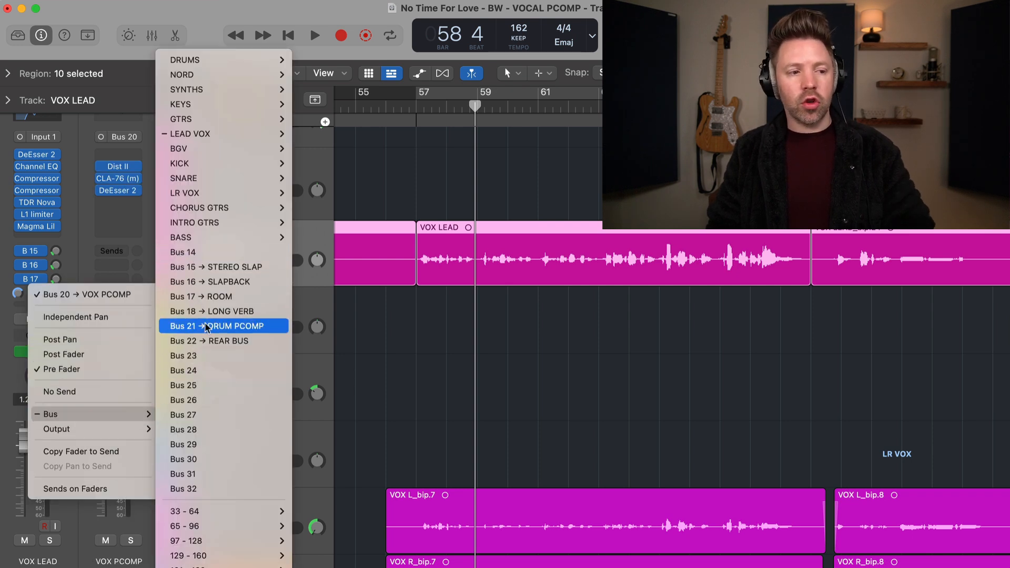
mouse_move(210, 134)
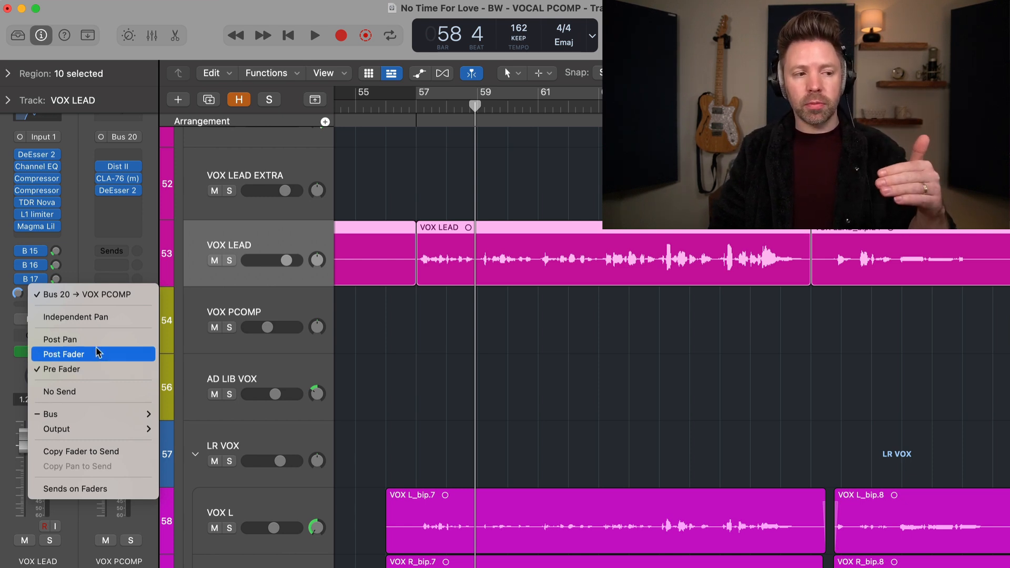
left_click(100, 370)
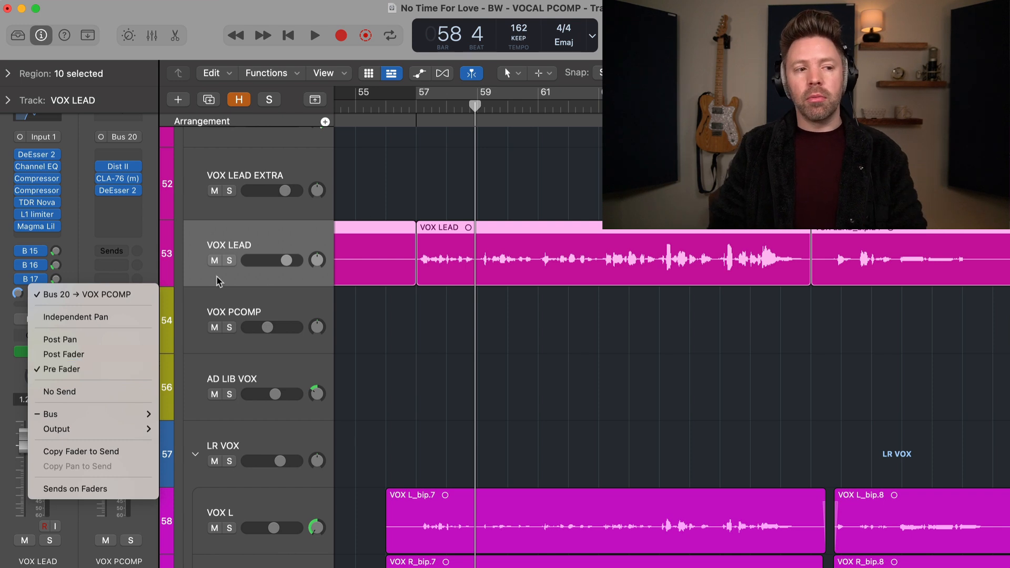
Step: Show track automation, display the Volume automation on VOX LEAD, and hide automation after examining it
key("a")
left_click(263, 270)
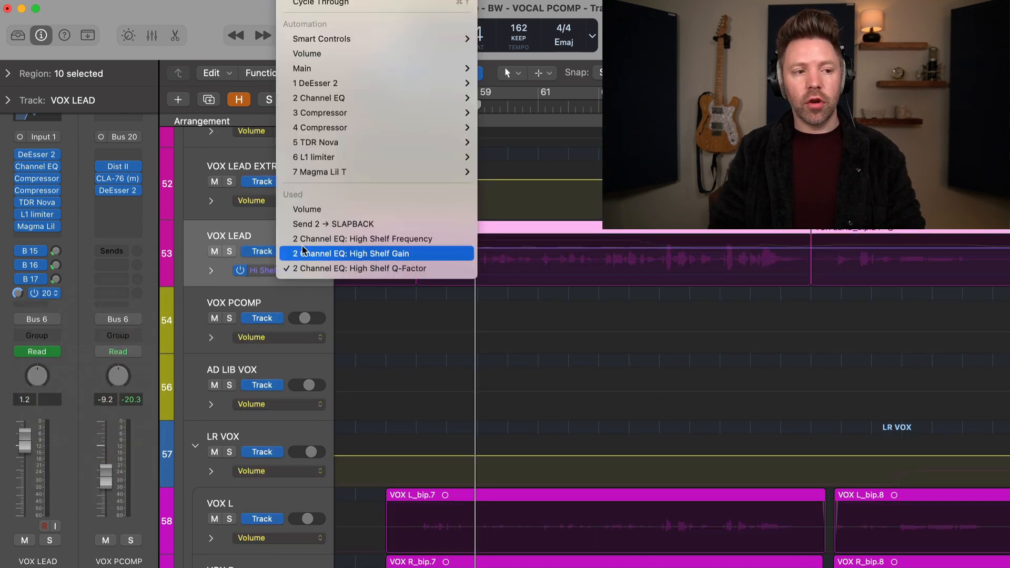
left_click(311, 211)
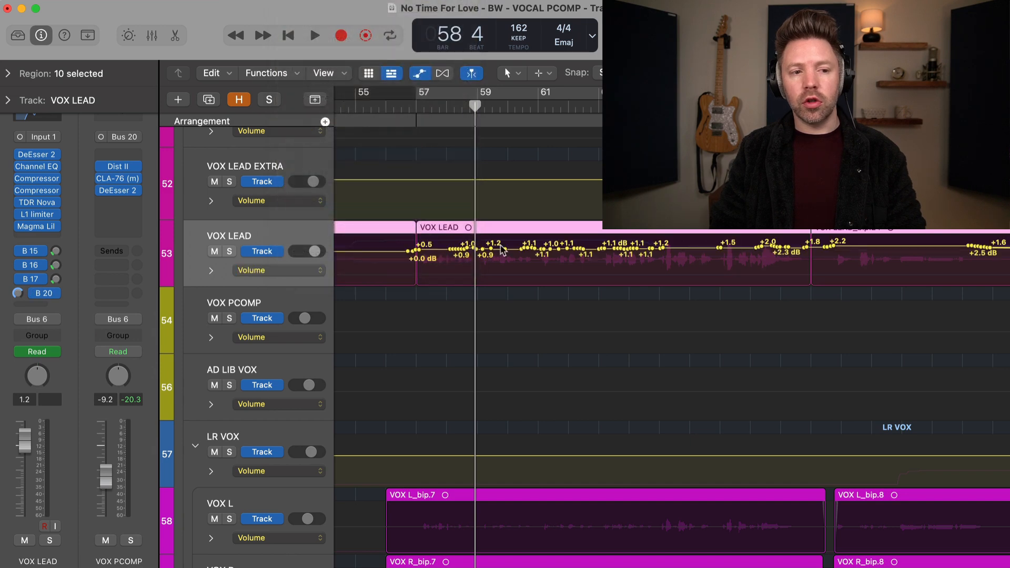
key("a")
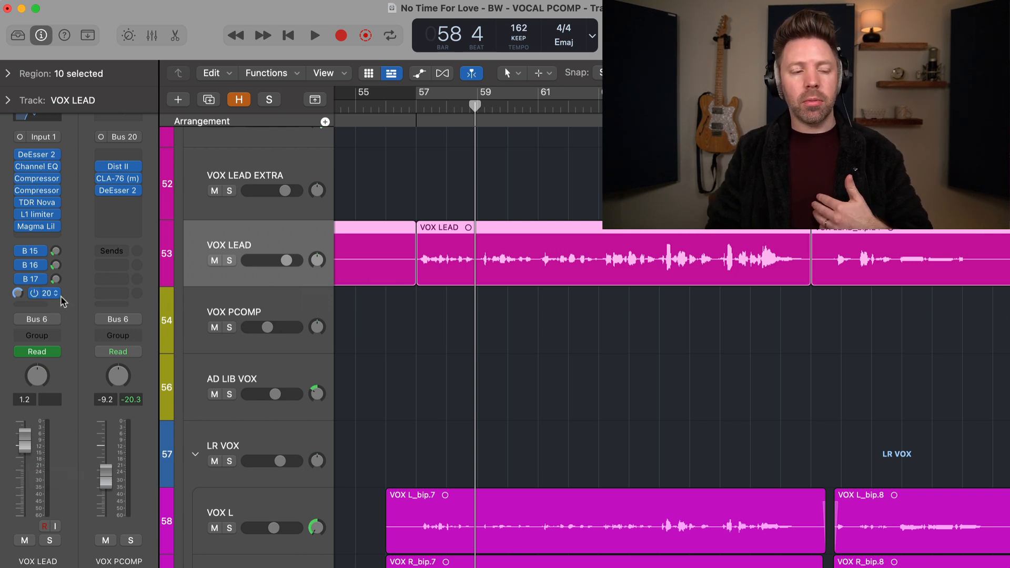
Step: Switch between the VOX PCOMP and VOX LEAD tracks to compare their channel strips
left_click(285, 313)
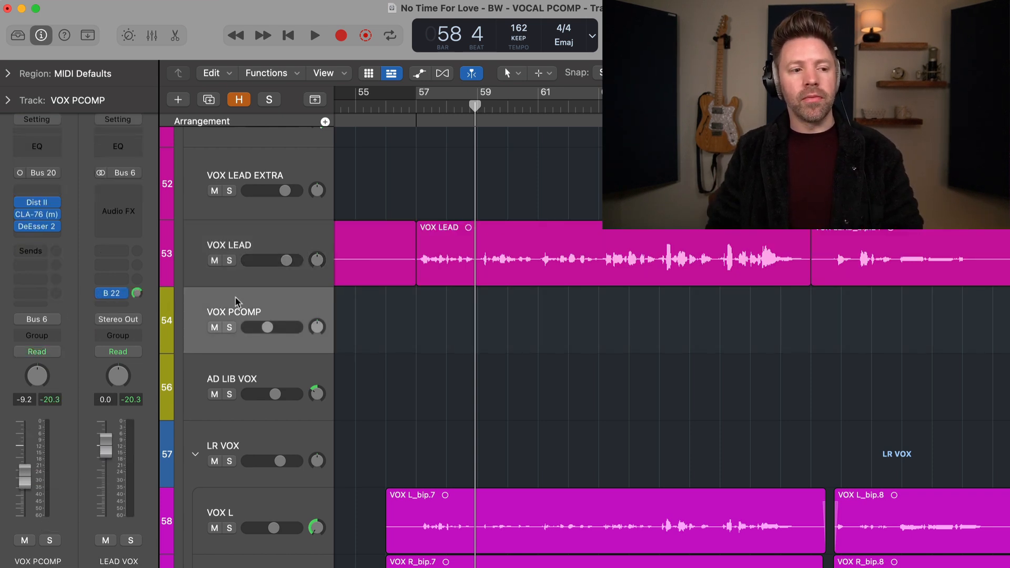
left_click(247, 246)
left_click(248, 308)
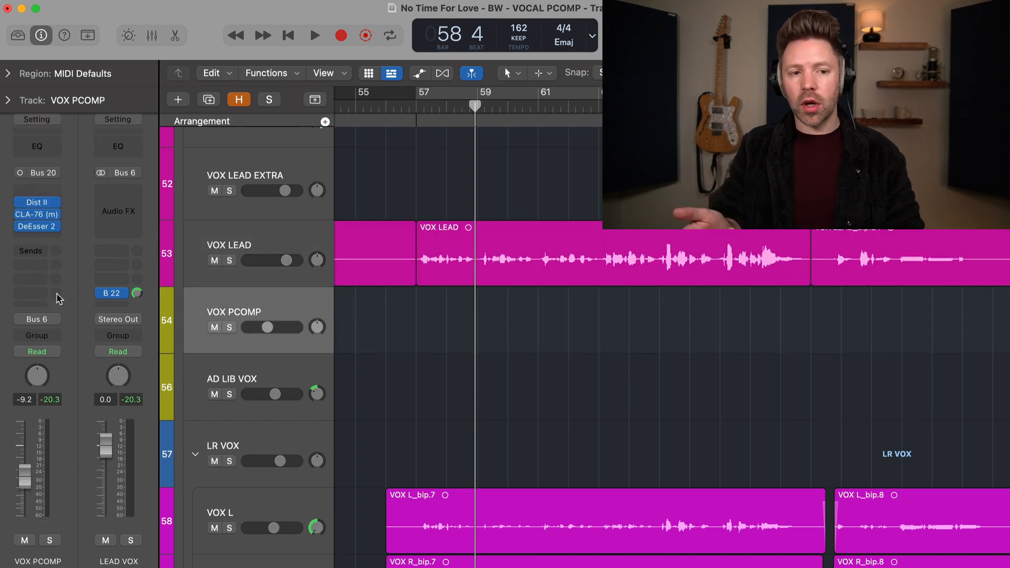
Step: Duplicate the VOX LEAD track with its regions directly below it and rename the copy VOX PCOMP
left_click(228, 249)
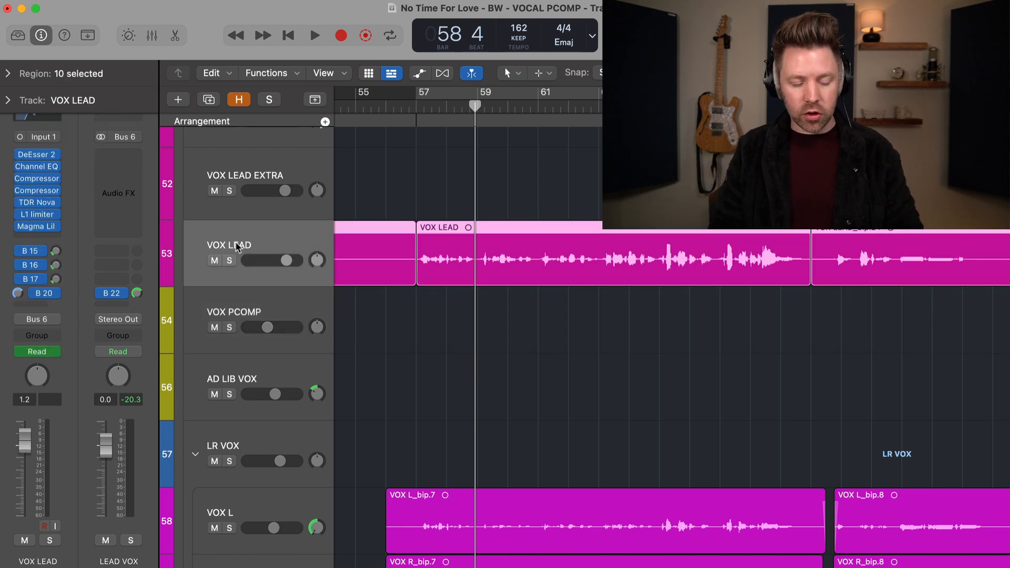
left_click_drag(237, 248, 238, 288)
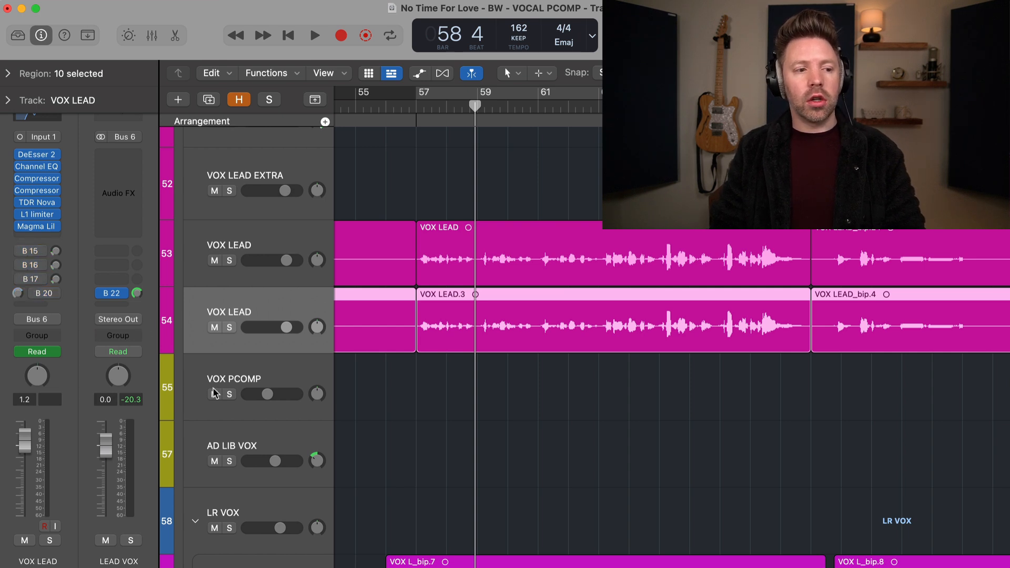
double_click(239, 309)
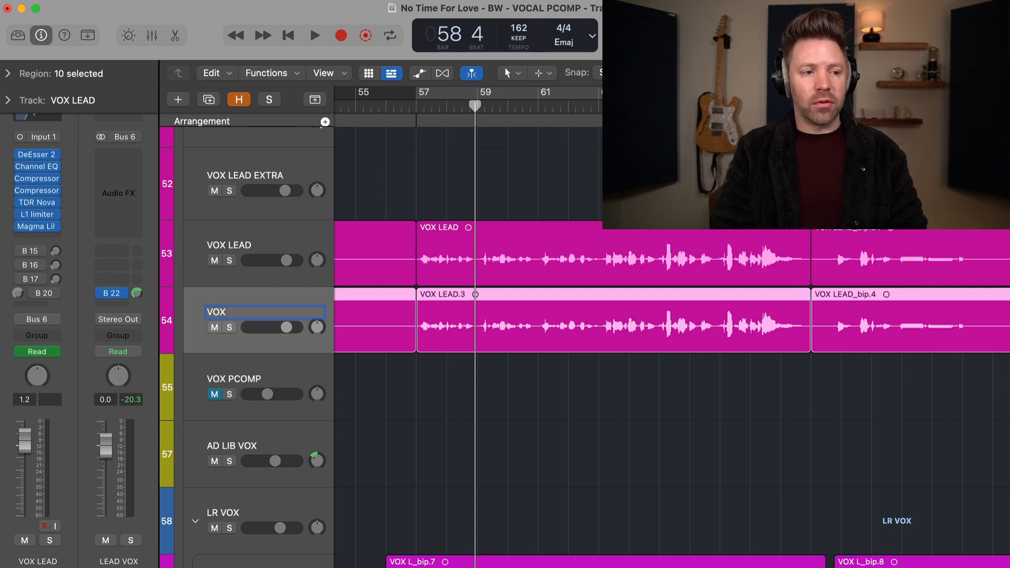
key("Return")
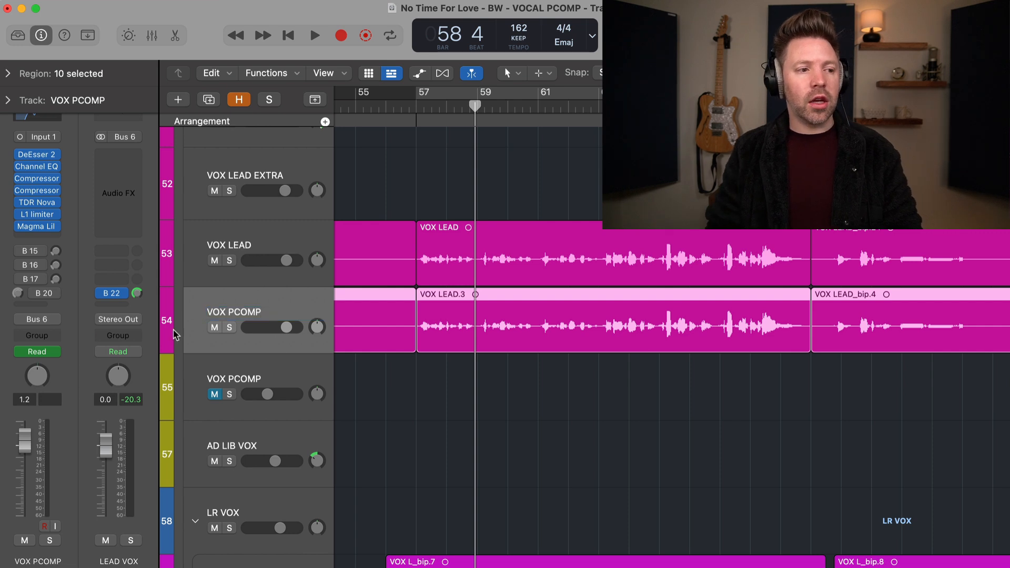
Step: Insert the Analog Obsession FETISH compressor after Magma Lil T on the duplicated VOX PCOMP track and reposition its window
left_click(55, 238)
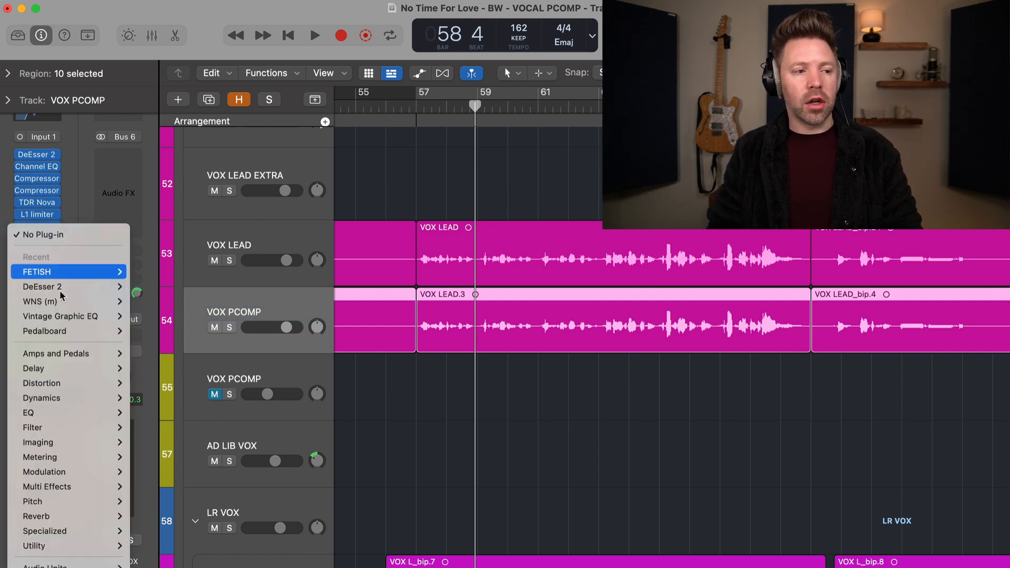
mouse_move(79, 565)
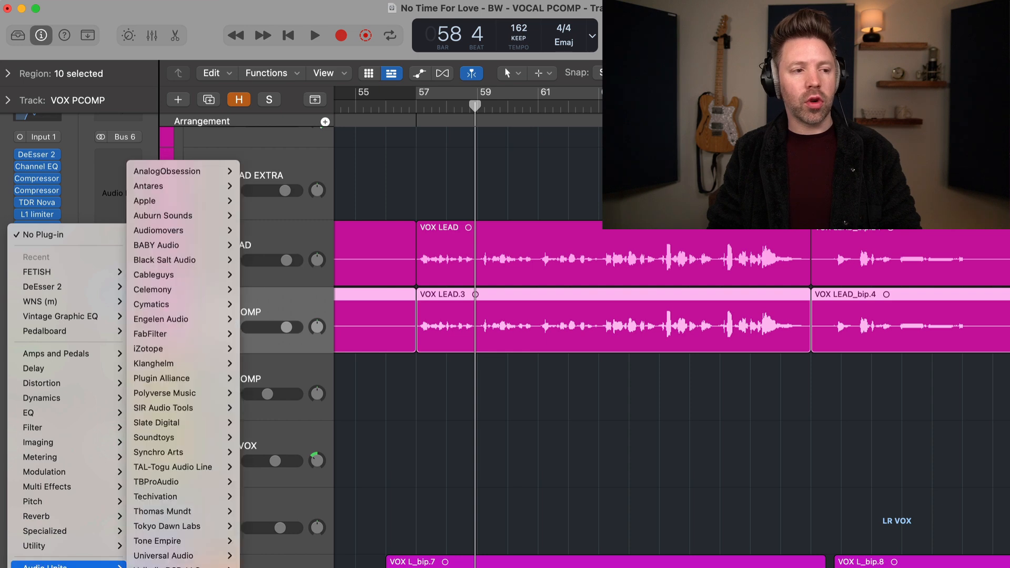
mouse_move(221, 173)
mouse_move(276, 260)
left_click(329, 260)
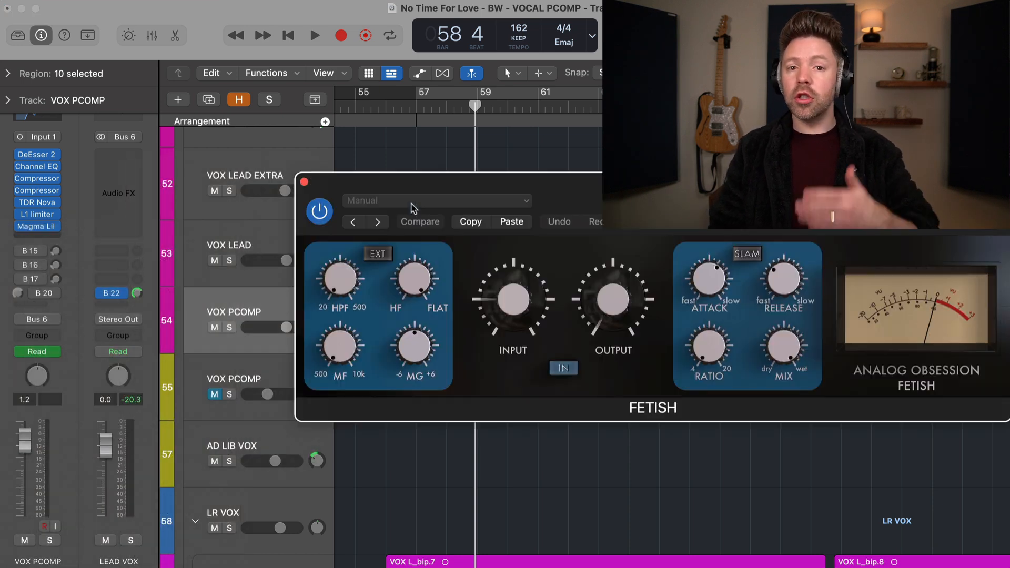
left_click_drag(523, 188, 380, 253)
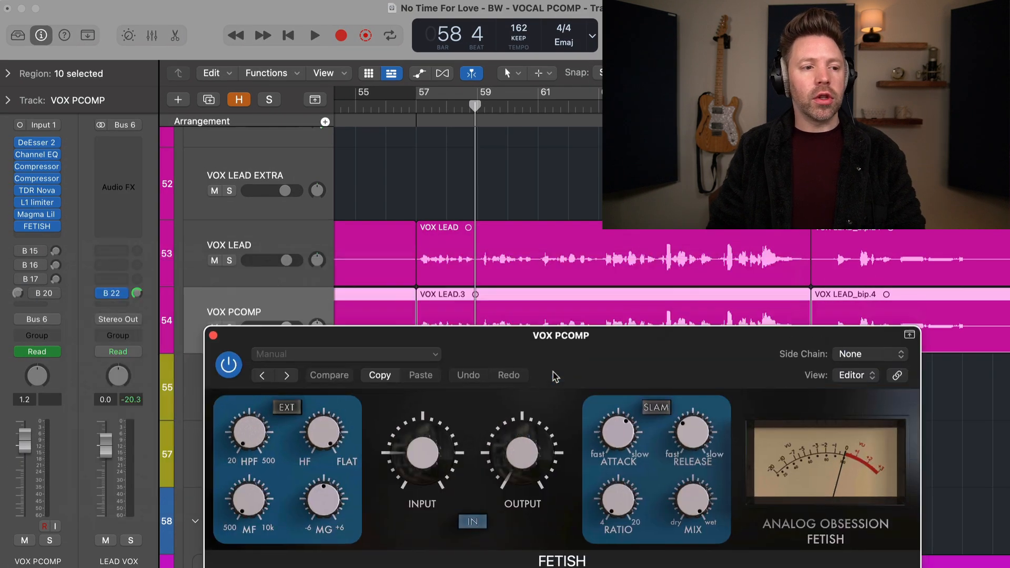
Step: Solo the duplicated VOX PCOMP track and audition it from around bar 58 with the FETISH window moved aside
left_click_drag(555, 337, 412, 244)
key("s")
left_click(416, 108)
key("space")
Step: Set fast timing on the FETISH compressor, with an attack of 85 uS and a release of 123 ms
left_click_drag(474, 330, 475, 344)
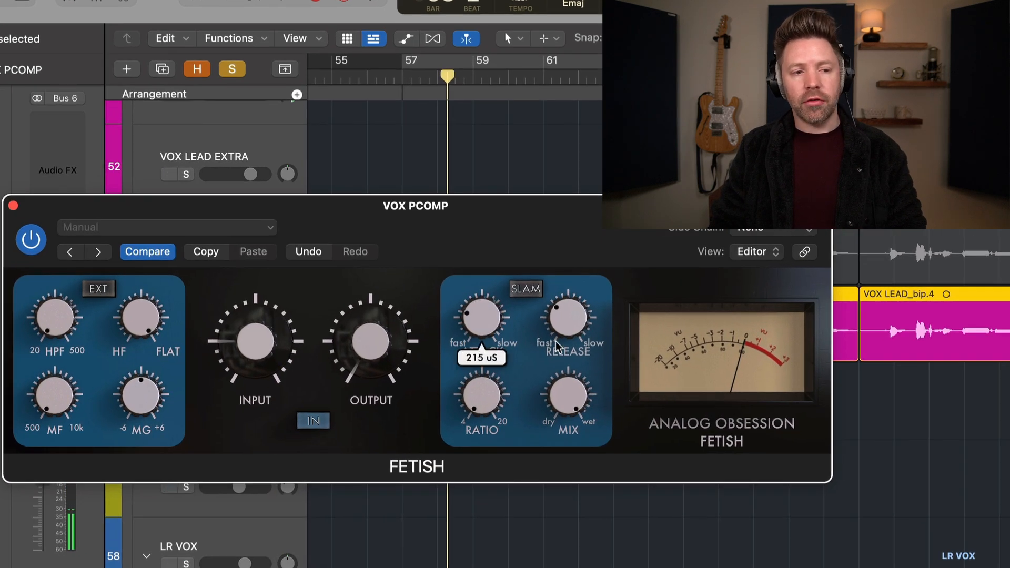
left_click_drag(557, 348, 557, 357)
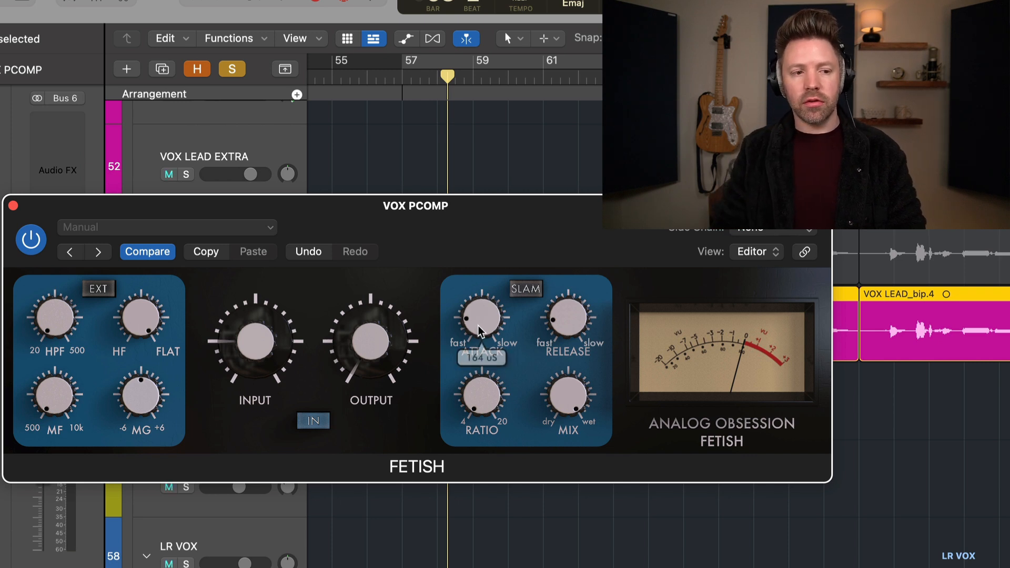
left_click_drag(583, 312, 577, 326)
left_click_drag(485, 313, 485, 311)
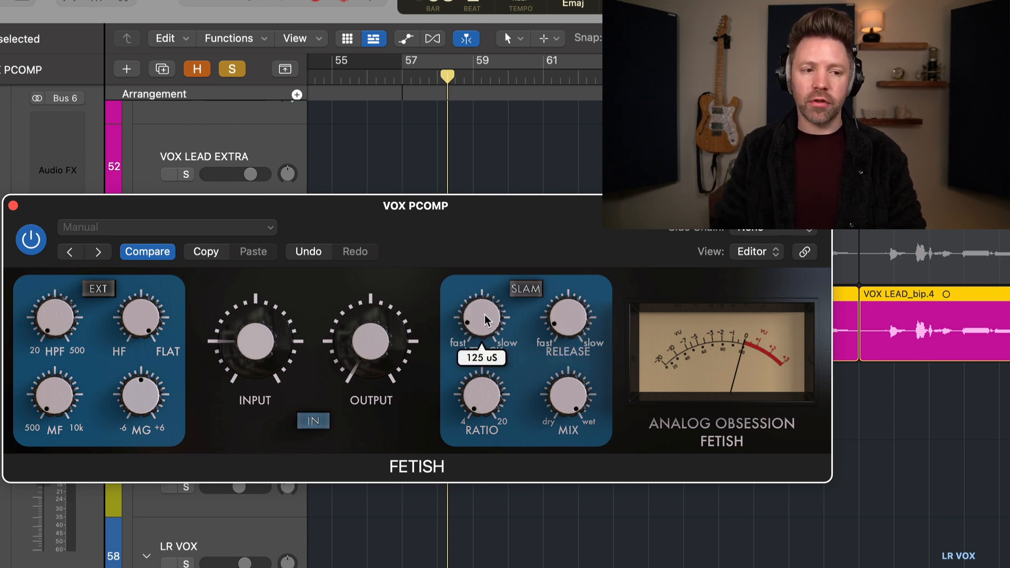
left_click_drag(550, 323, 551, 327)
left_click_drag(470, 328, 473, 334)
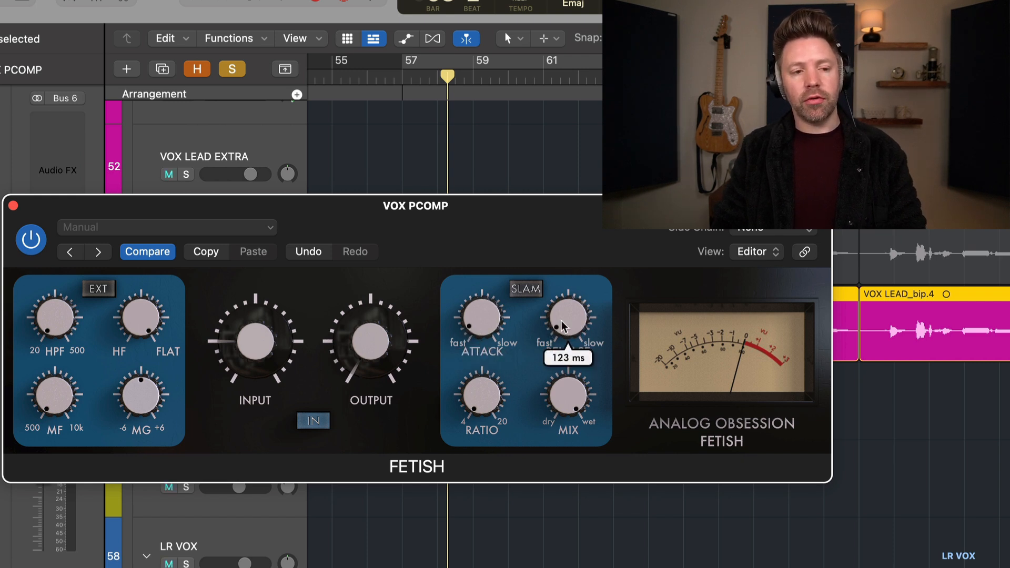
Step: Play the soloed vocal and raise the FETISH ratio and input for heavy compression
key("space")
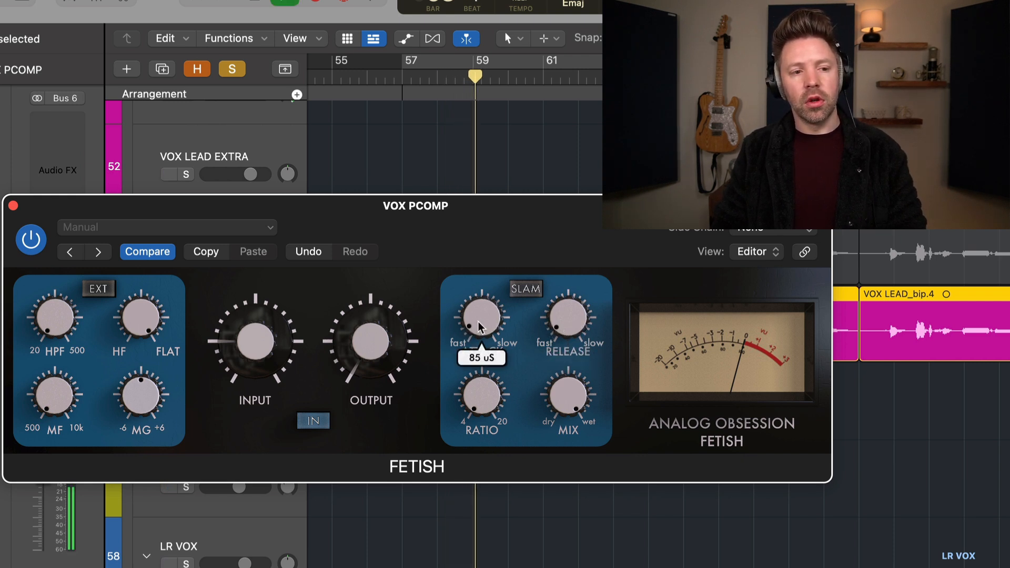
mouse_move(270, 330)
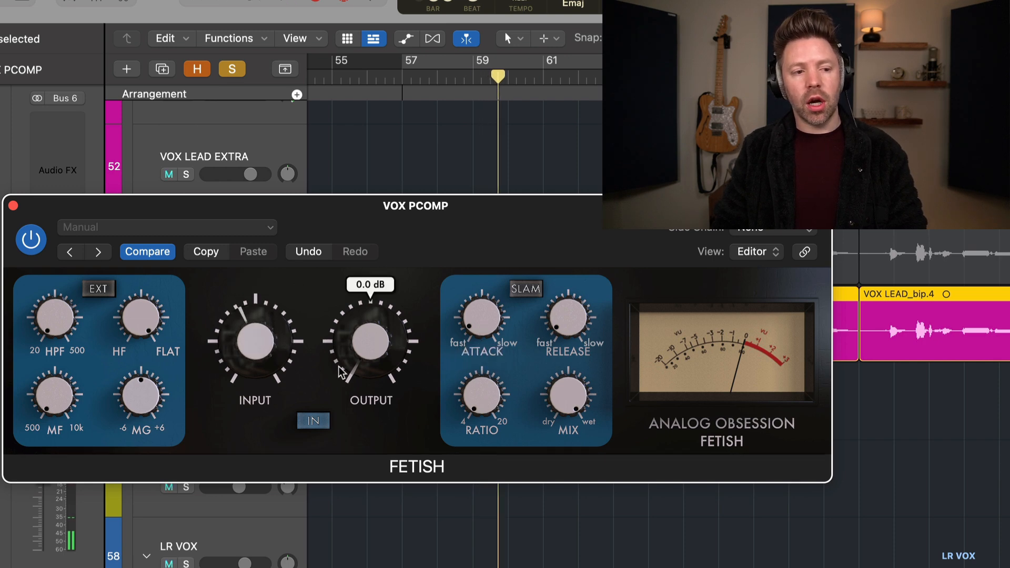
left_click_drag(483, 396, 470, 313)
left_click_drag(484, 233, 511, 164)
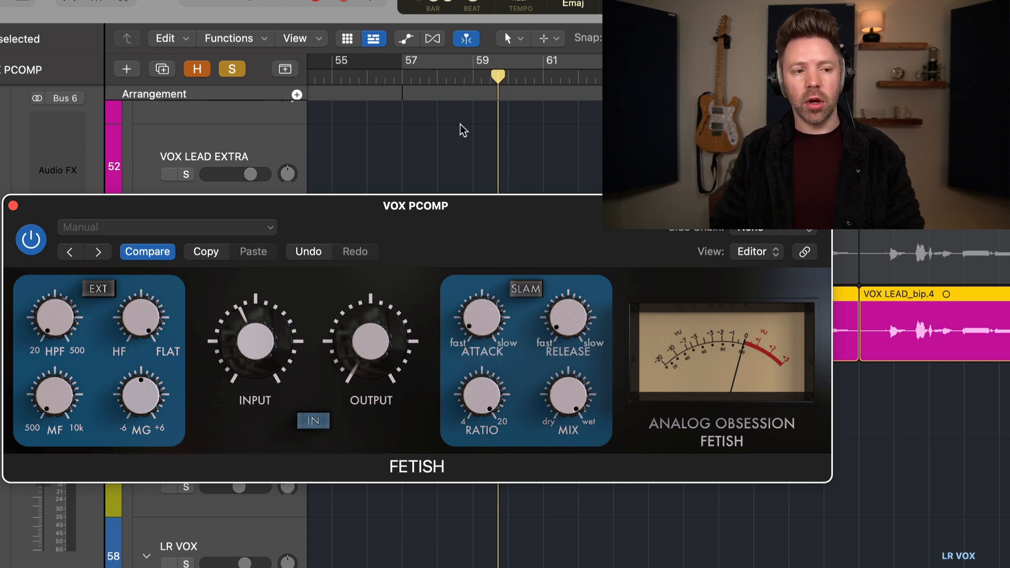
left_click_drag(261, 339, 318, 266)
Step: Set the FETISH output to 12.0 dB while listening to the soloed vocal
mouse_move(283, 341)
mouse_move(365, 357)
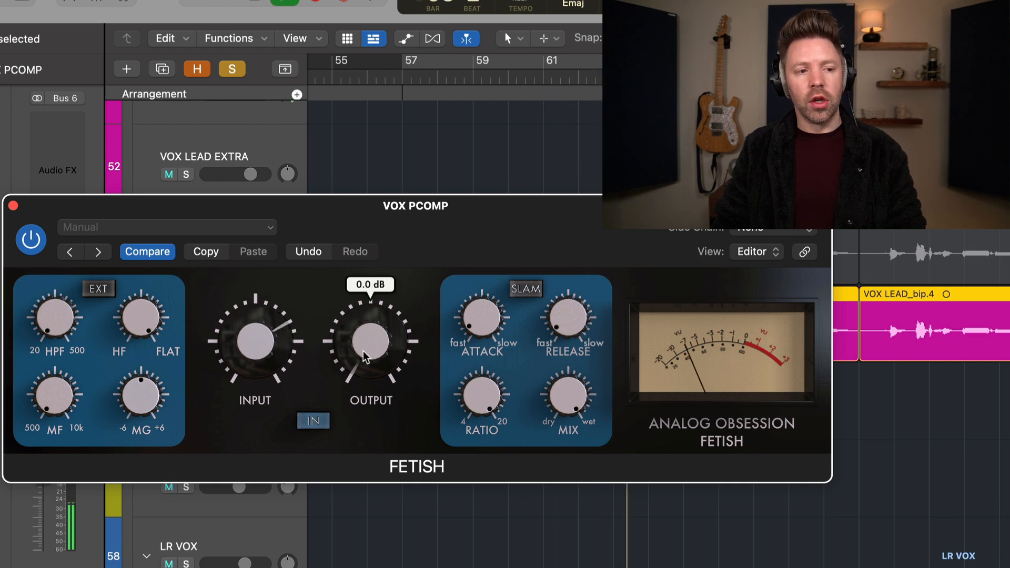
left_click_drag(371, 336, 372, 322)
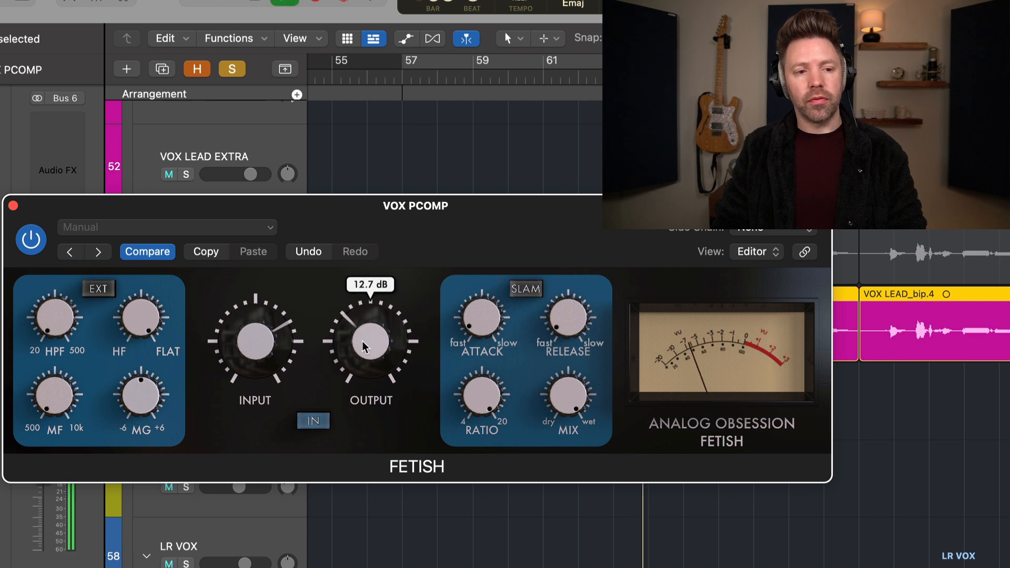
left_click_drag(364, 344, 363, 351)
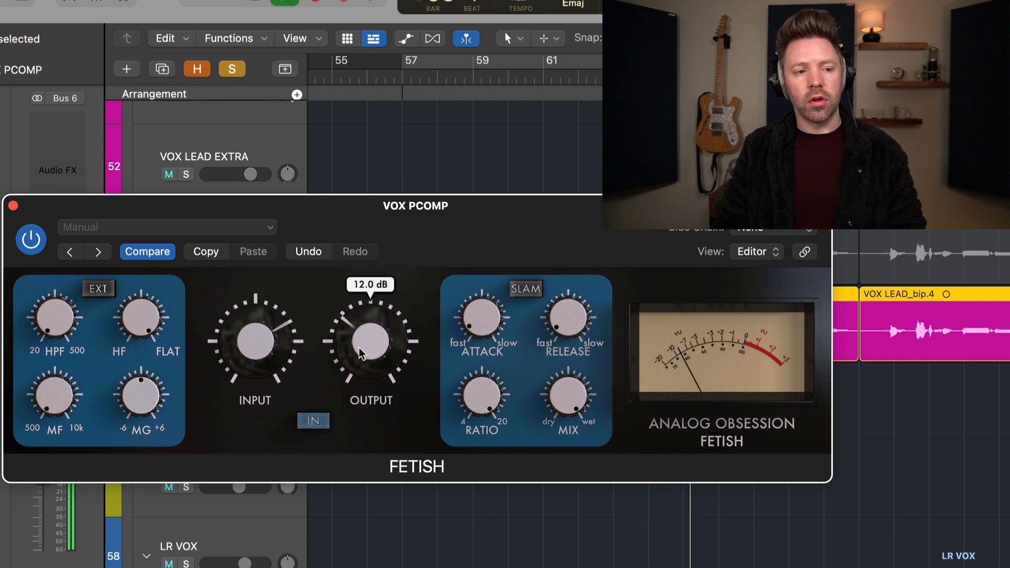
Step: Compare the vocal with the FETISH compression bypassed and engaged, leaving it engaged, and close the plug-in window
left_click(321, 422)
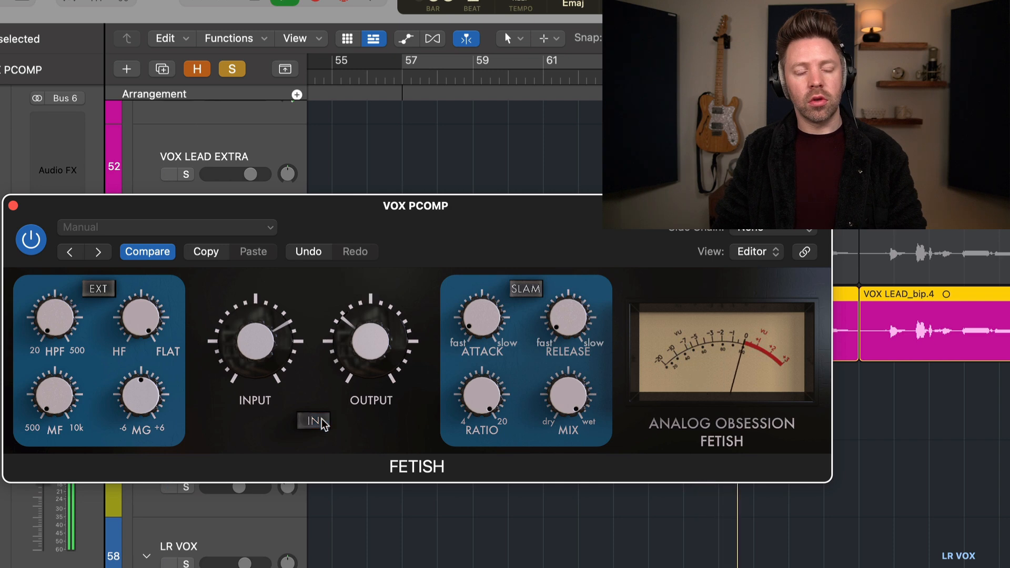
left_click(321, 421)
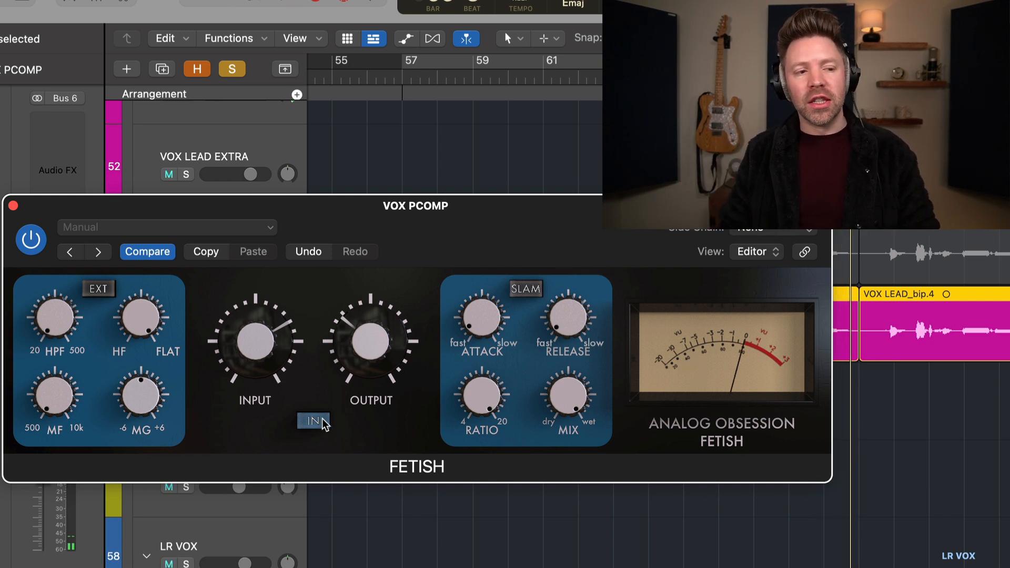
left_click(13, 206)
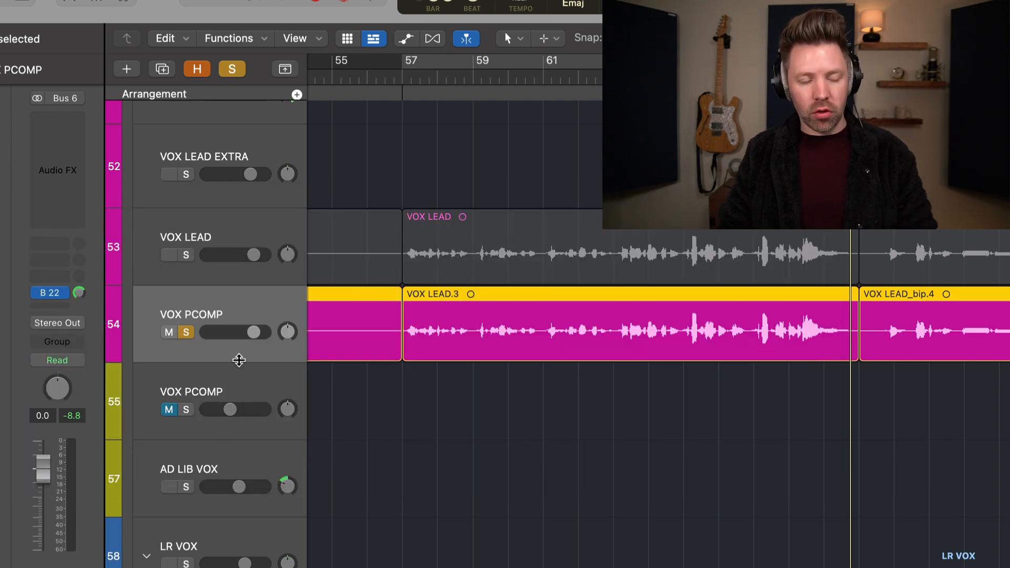
Step: Show track automation, turn off the Volume automation on the duplicated VOX PCOMP track, and hide automation again
key("a")
left_click(245, 345)
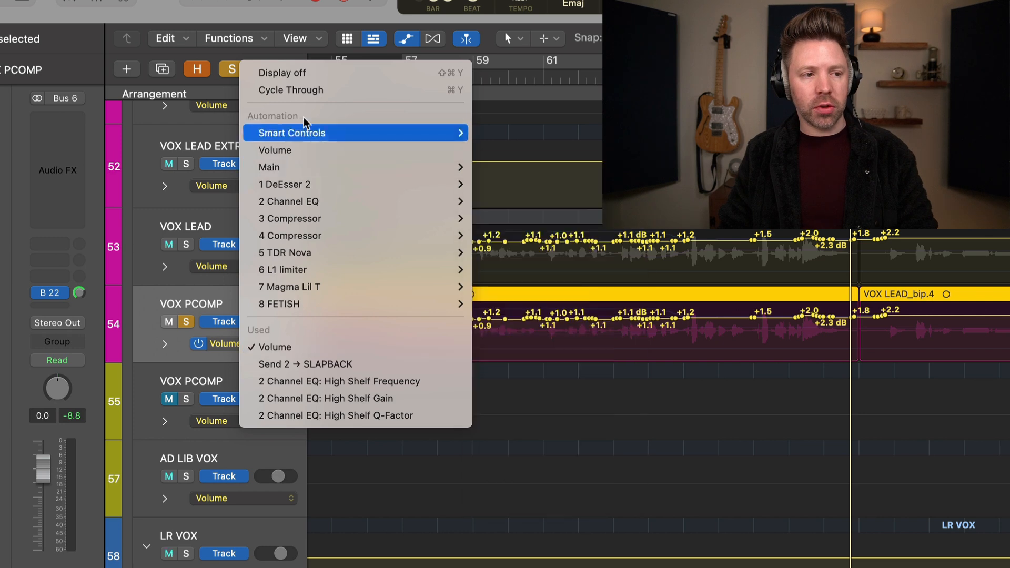
left_click(199, 345)
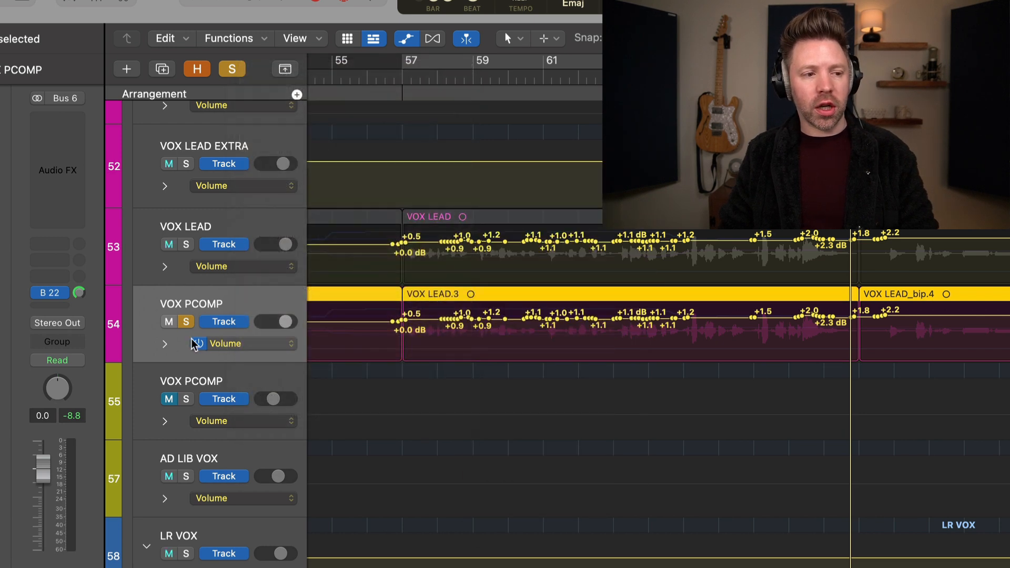
left_click(200, 344)
key("a")
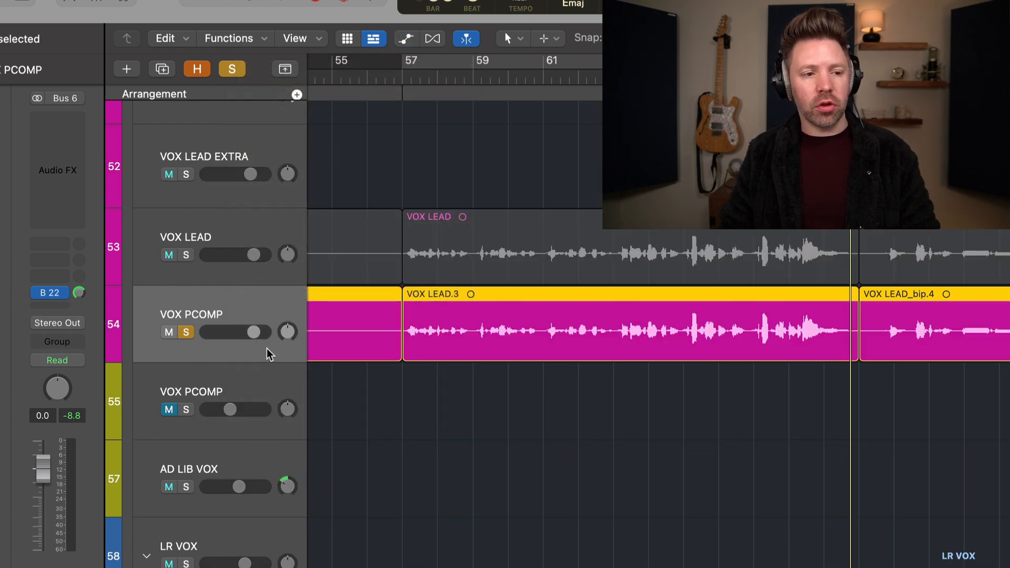
Step: Pull the duplicated VOX PCOMP fader down, unsolo the track, and blend it up under VOX LEAD during playback from bar 57
left_click(403, 78)
left_click_drag(253, 336, 140, 334)
key("s")
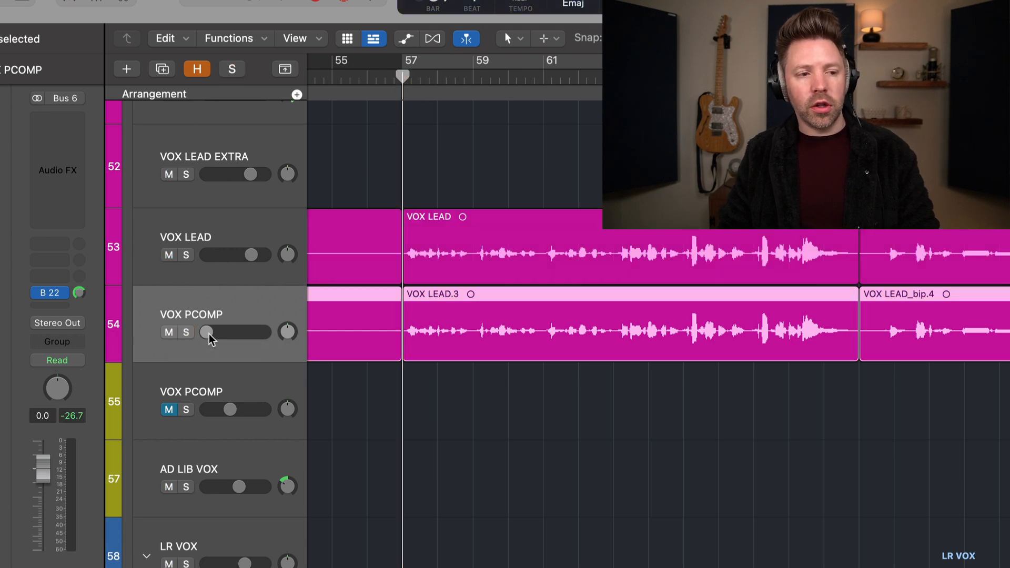
key("space")
left_click_drag(209, 339, 231, 332)
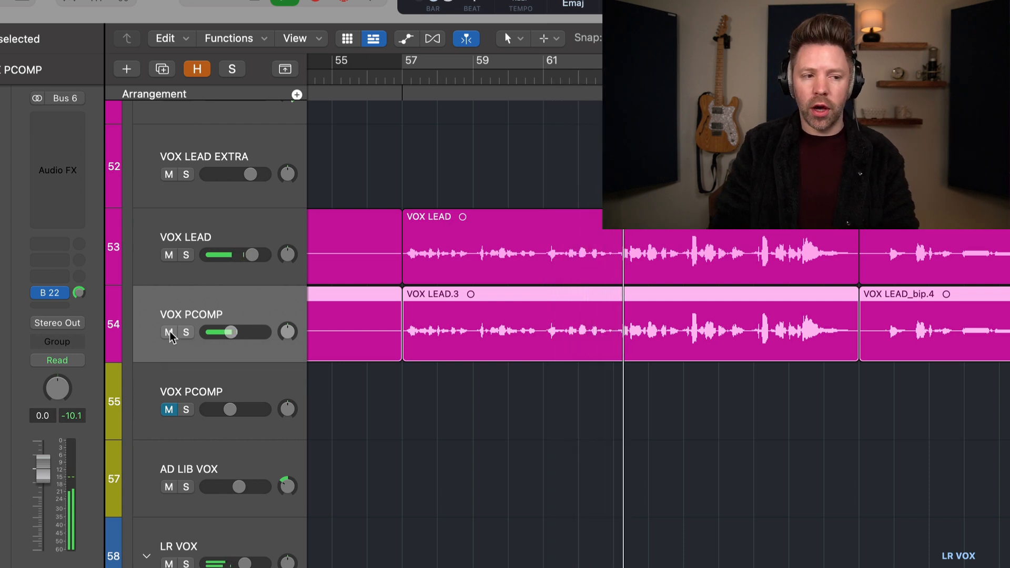
Step: Mute and unmute the duplicated VOX PCOMP track during playback to compare the lead vocal with and without it
left_click(170, 334)
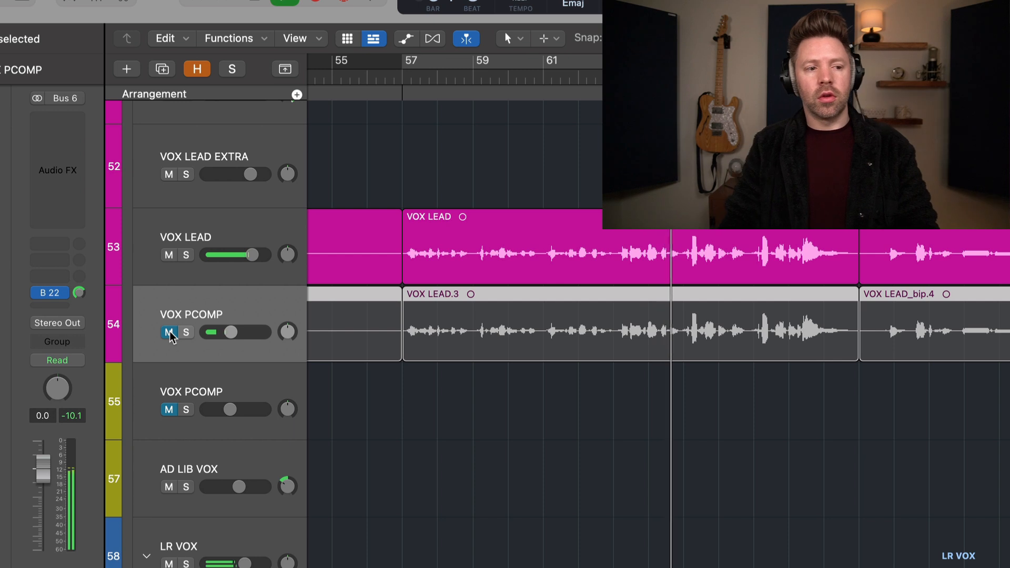
left_click(170, 334)
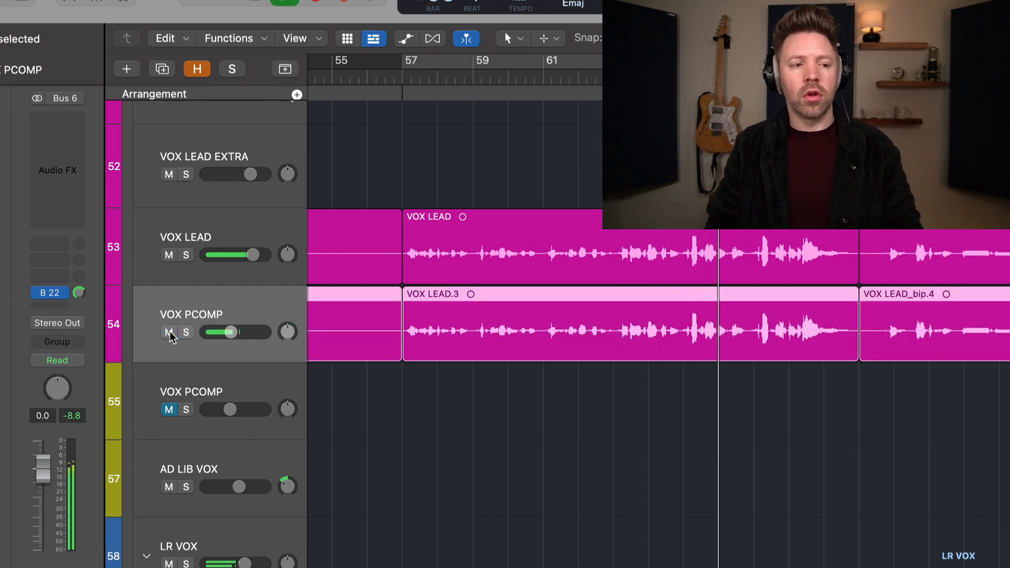
left_click(234, 334)
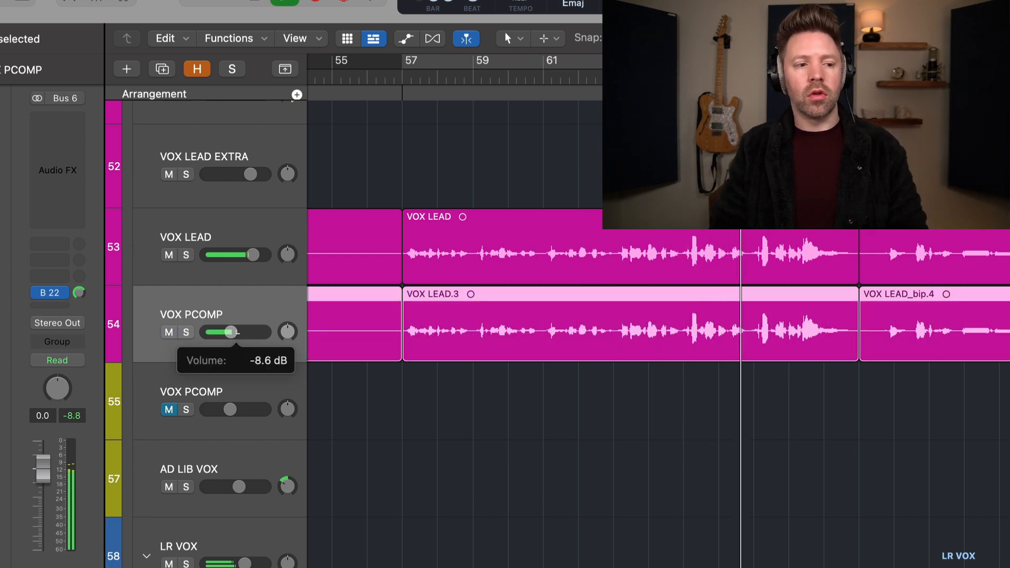
left_click(169, 334)
left_click(170, 333)
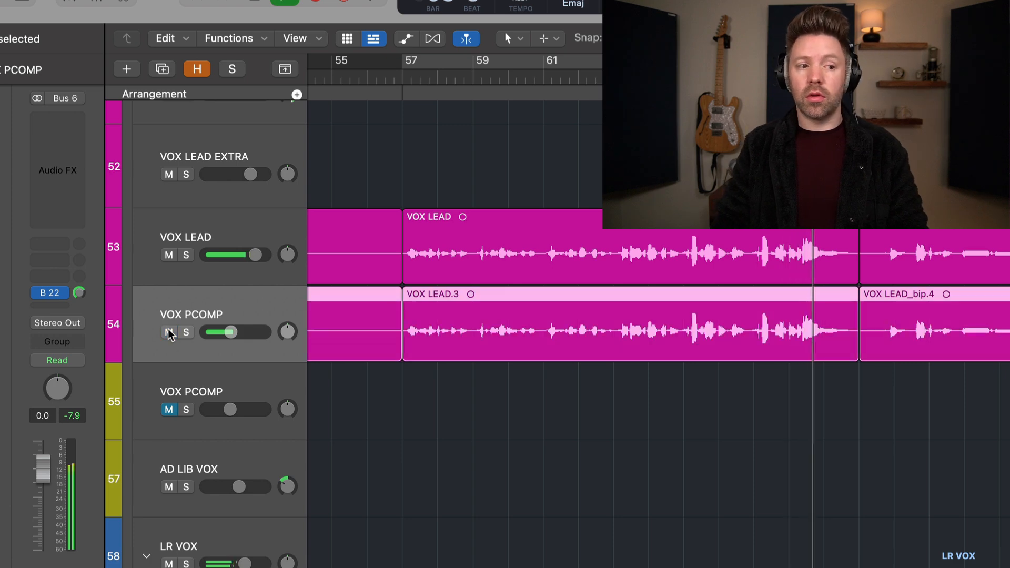